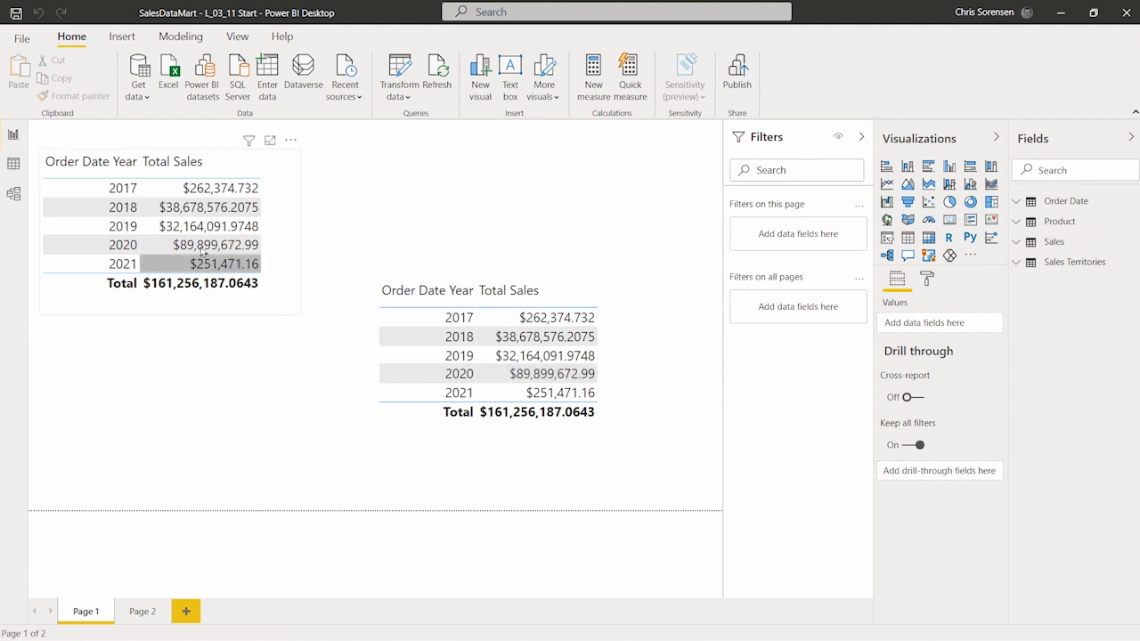
# Step: Open the Order Date table in data view and widen the Fields pane
pyautogui.click(13, 166)
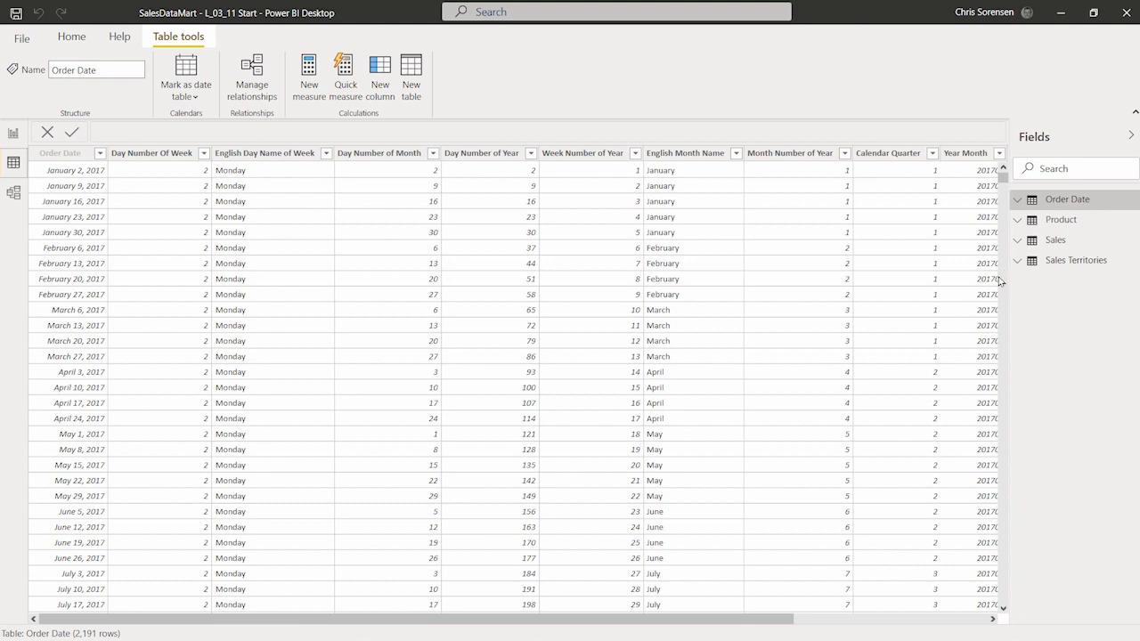
pyautogui.moveTo(1009, 271); pyautogui.dragTo(873, 297)
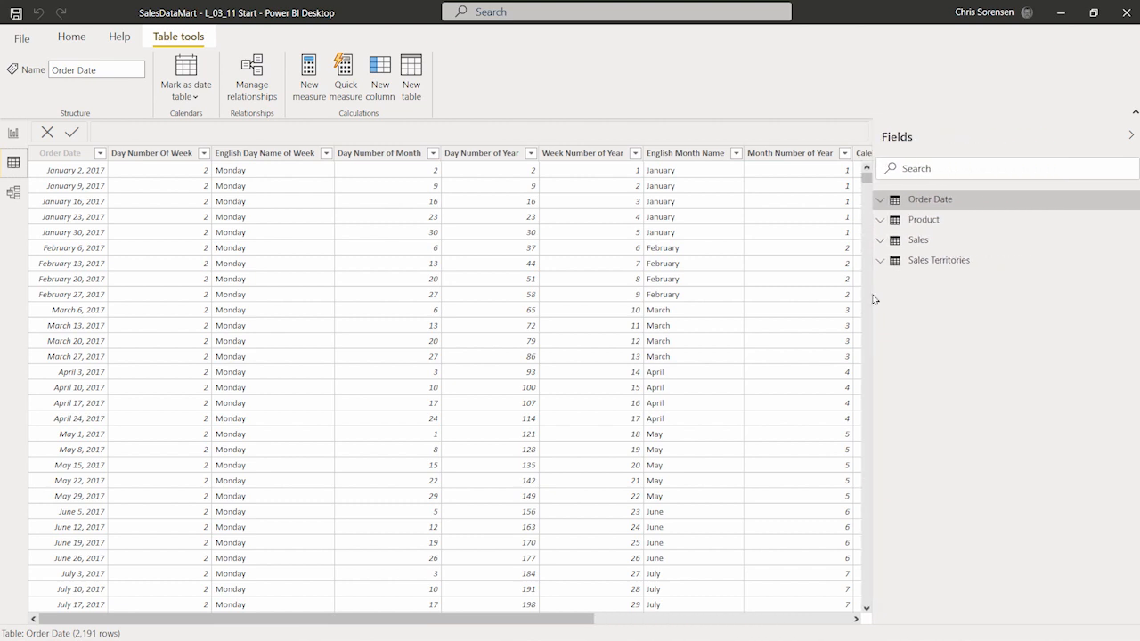
pyautogui.click(931, 199)
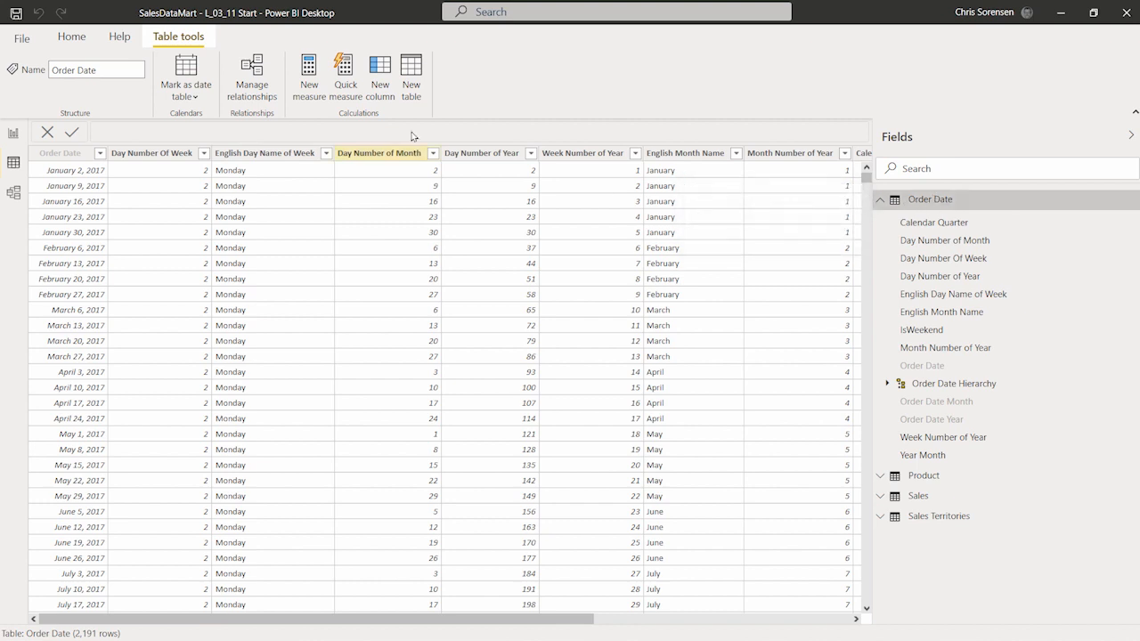
# Step: Mark the Order Date table as a date table using the Order Date column, consulting the linked documentation before confirming
pyautogui.click(190, 69)
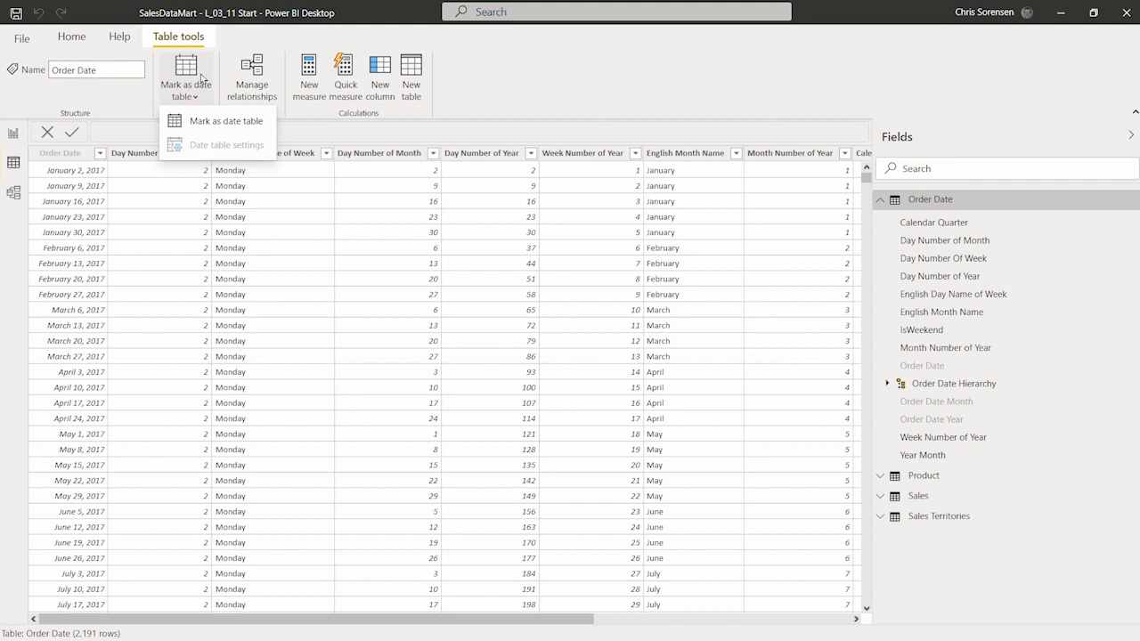
pyautogui.click(253, 121)
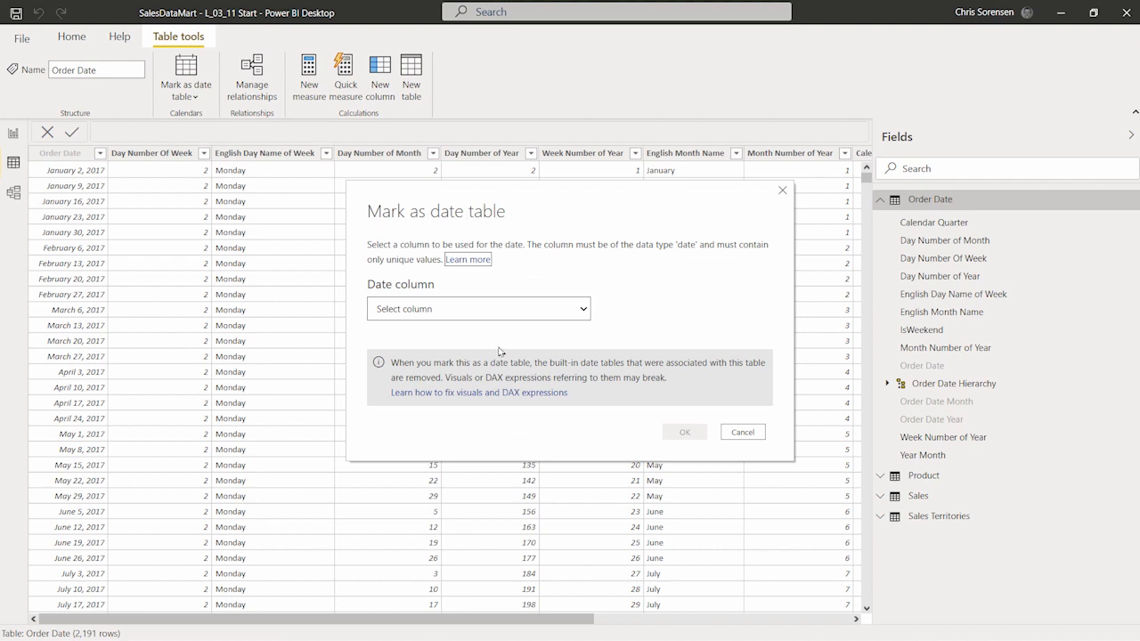
pyautogui.click(524, 306)
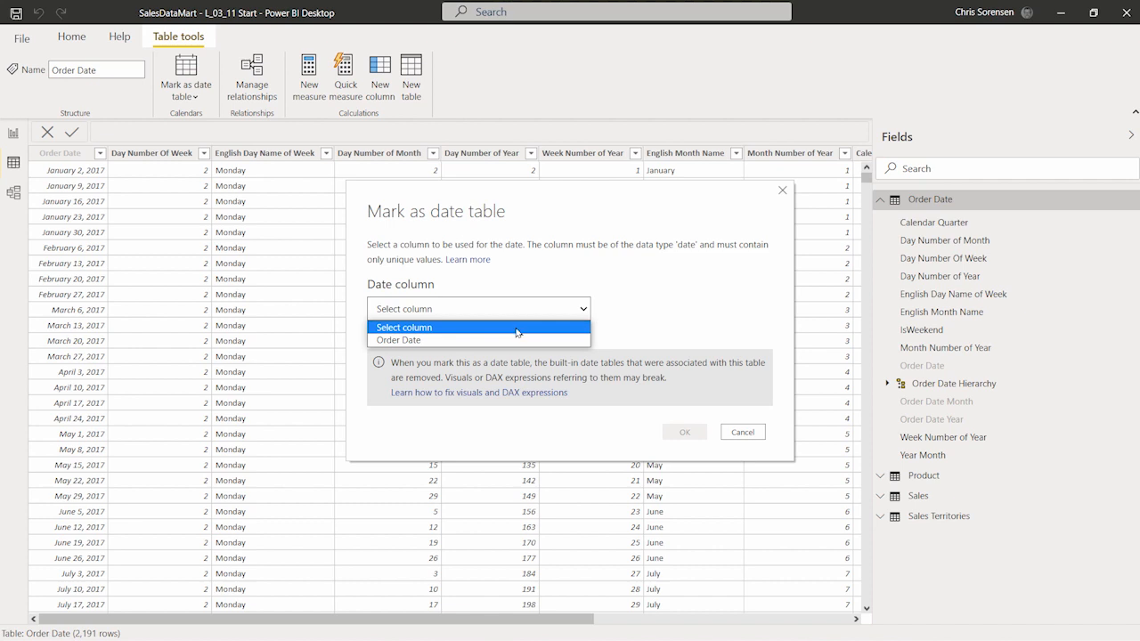
pyautogui.click(510, 340)
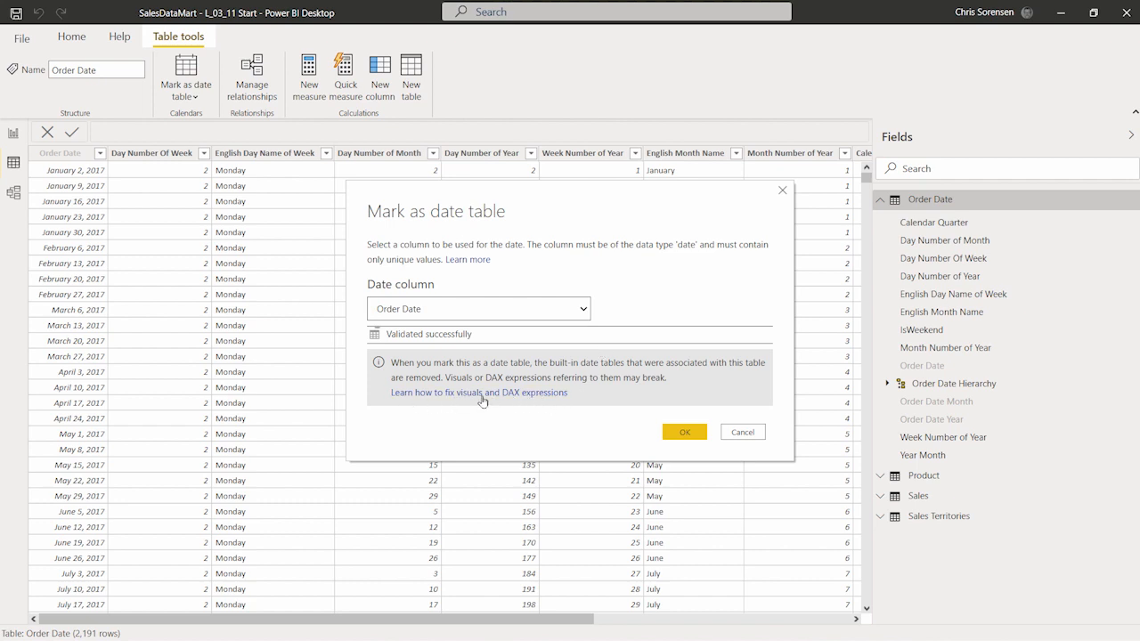
pyautogui.click(474, 266)
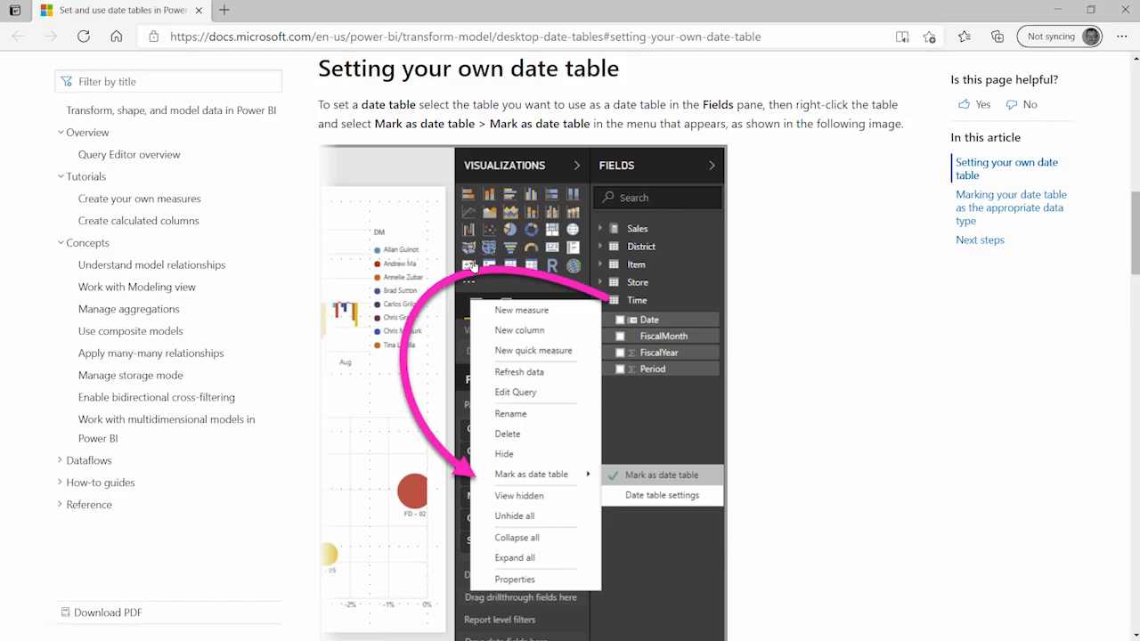
pyautogui.scroll(-5, 740, 307)
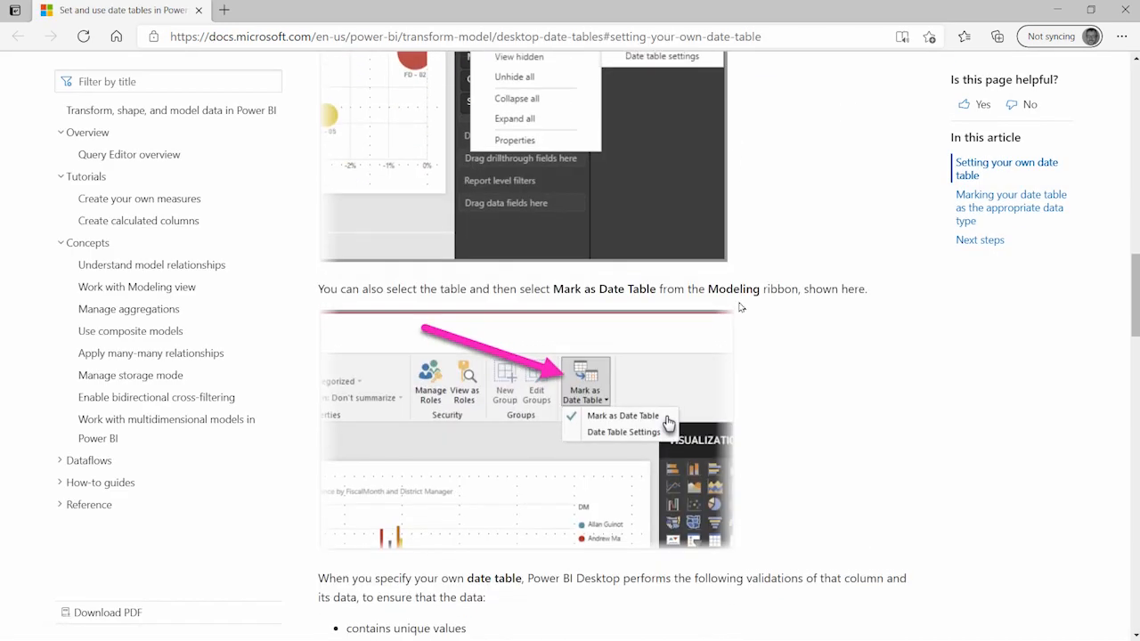
pyautogui.scroll(-5, 740, 308)
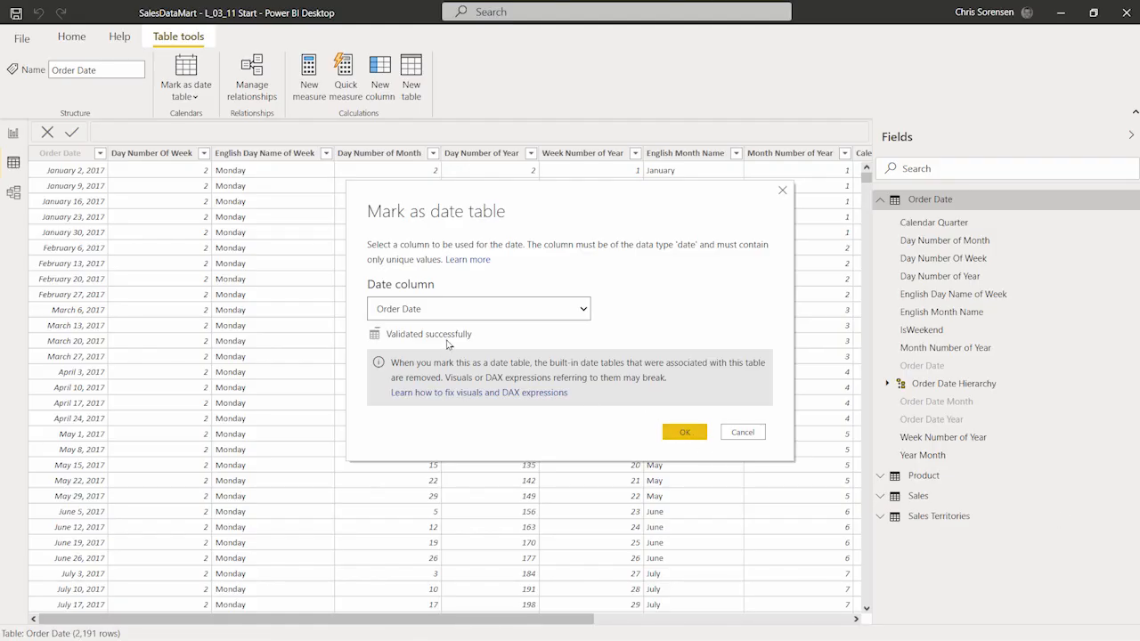
pyautogui.click(682, 432)
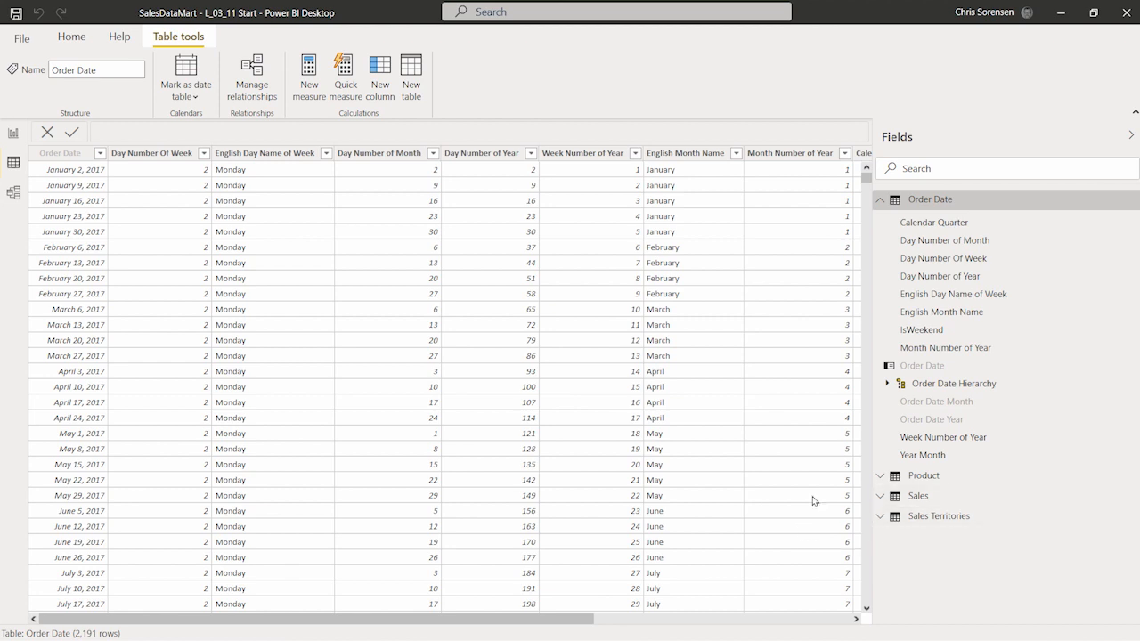
# Step: Create a new measure in the Sales table and enlarge the formula bar text
pyautogui.click(881, 204)
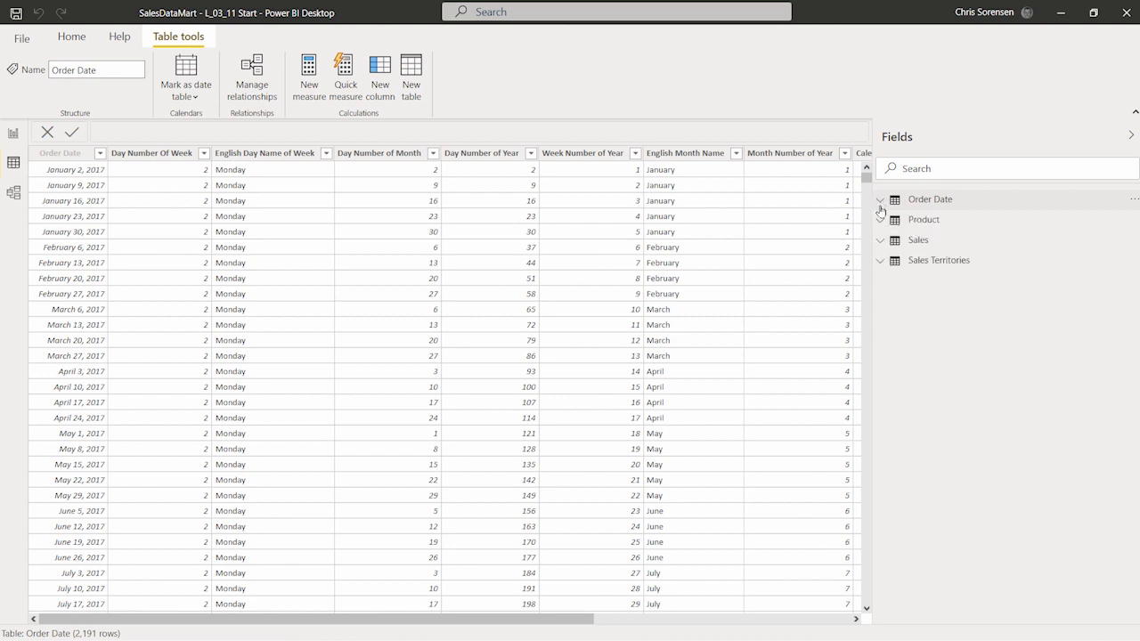
pyautogui.click(881, 243)
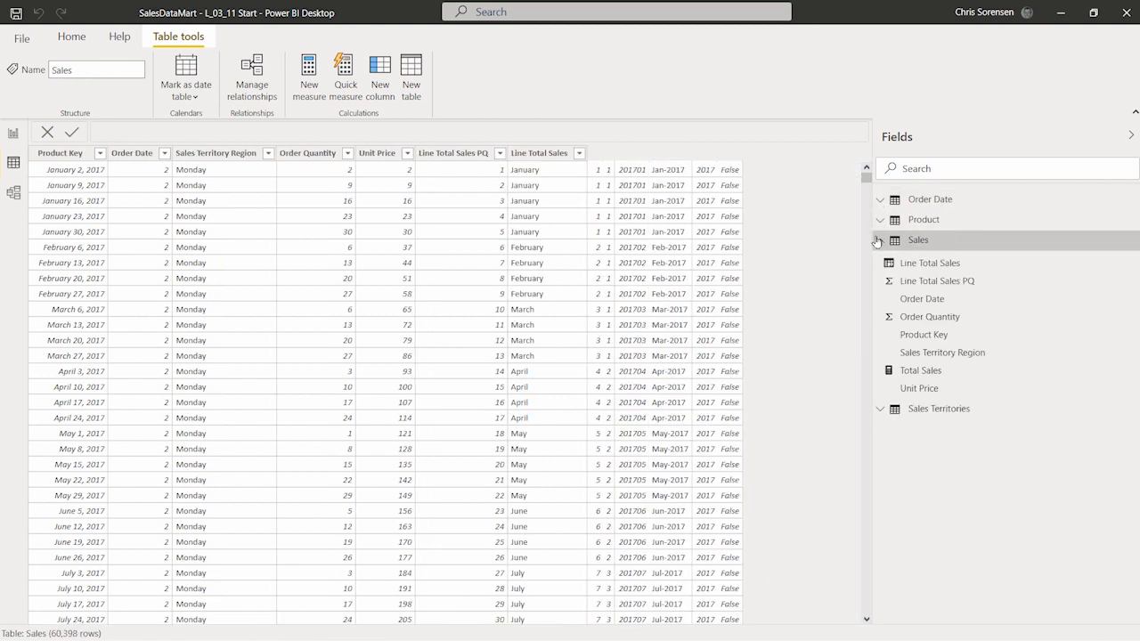
pyautogui.rightClick(959, 246)
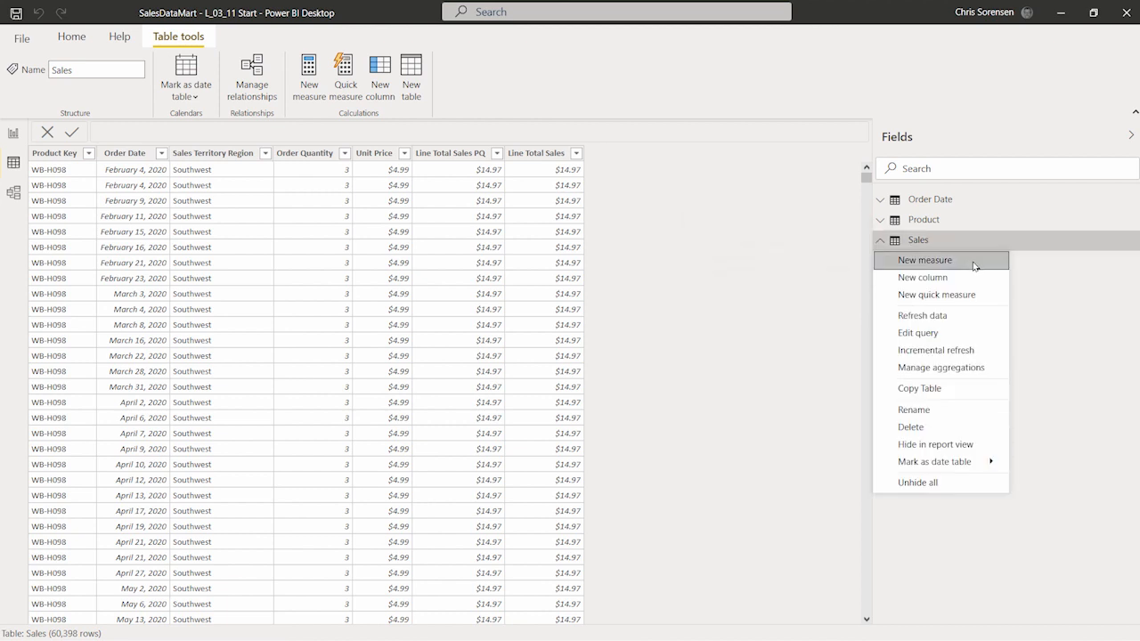
pyautogui.press('Escape')
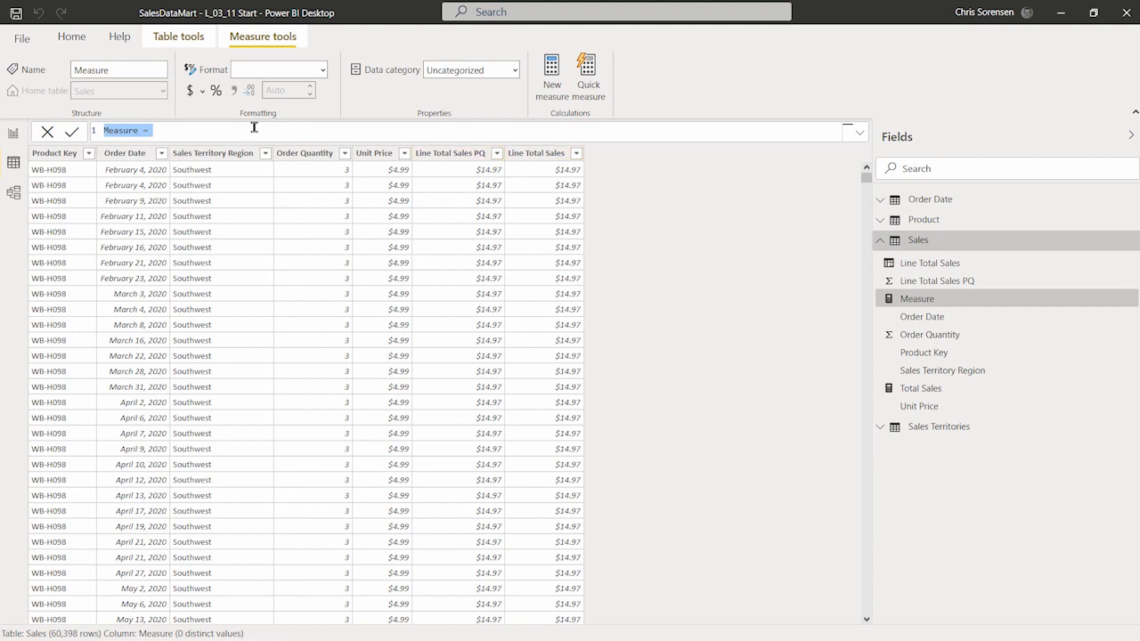
pyautogui.click(253, 127)
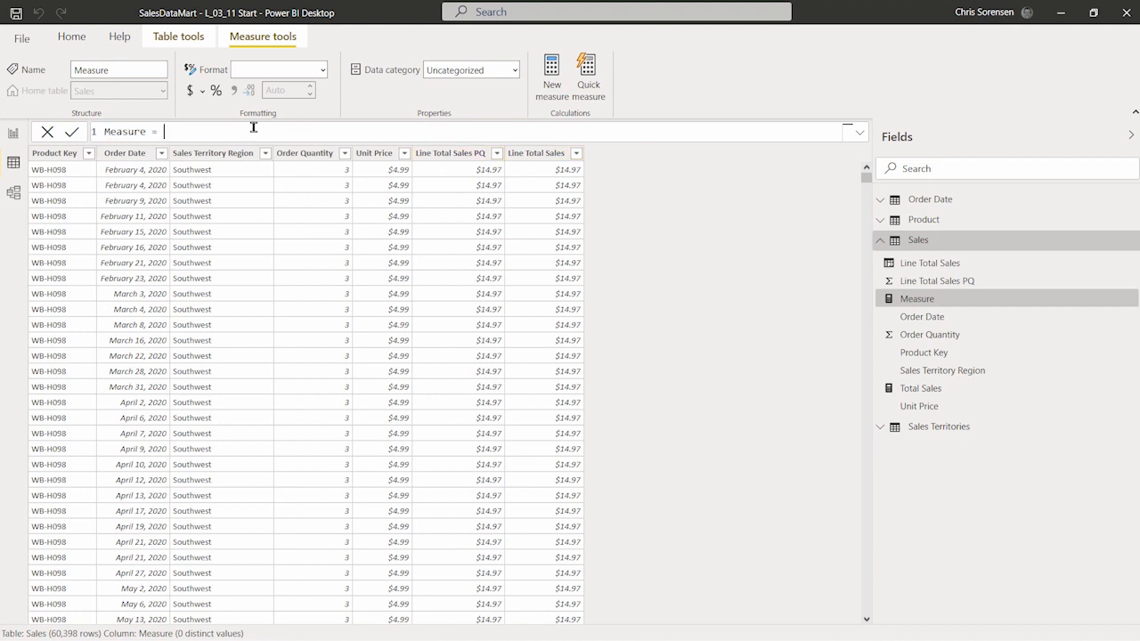
pyautogui.keyDown('ctrl'); pyautogui.scroll(4, 254, 130); pyautogui.keyUp('ctrl')
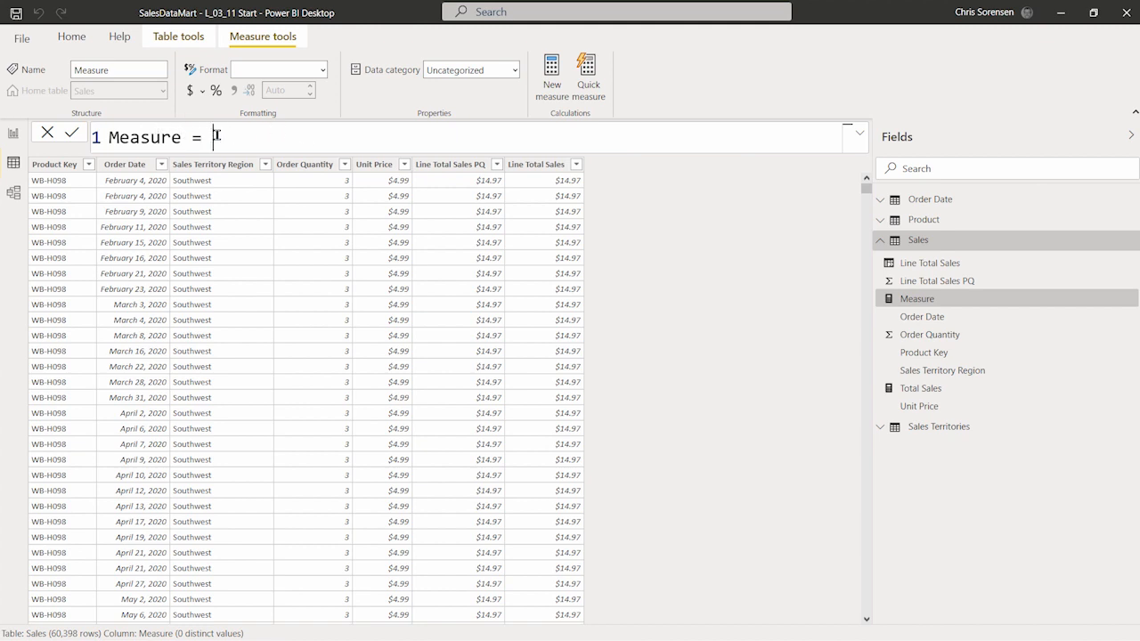
# Step: Rename the measure in the formula to YTD Sales
pyautogui.moveTo(214, 138); pyautogui.dragTo(109, 139)
pyautogui.press('BackSpace')
pyautogui.click(180, 138)
pyautogui.write('YTD Sales =')
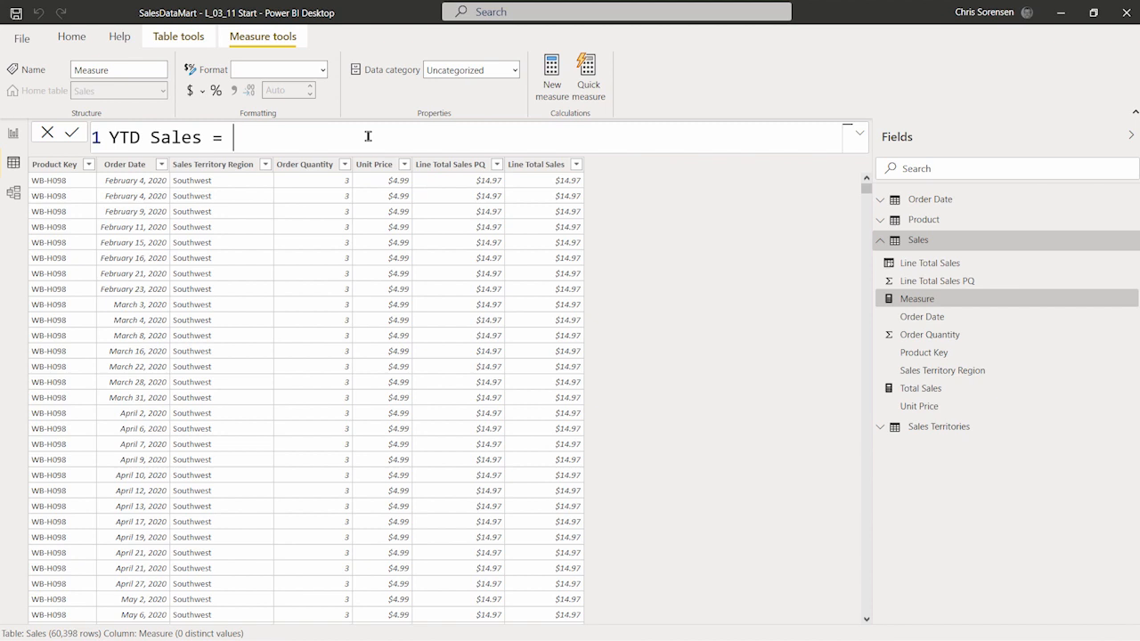
# Step: Start the formula with TOTALYTD and [Total Sales] as the expression
pyautogui.press('capslock')
pyautogui.write('T')
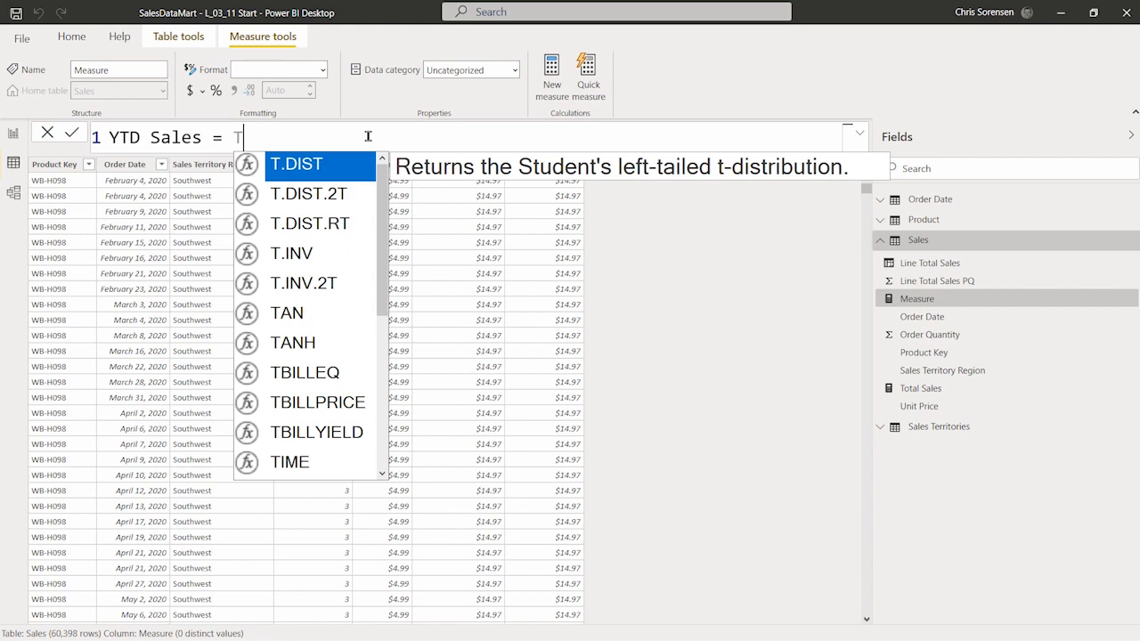
pyautogui.write('OTA')
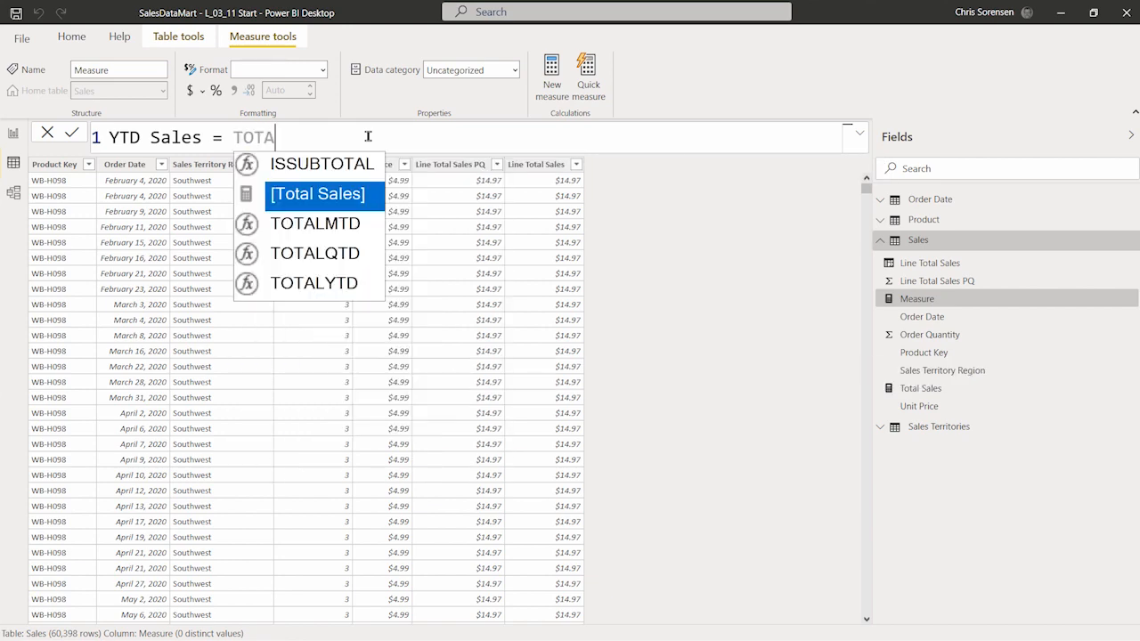
pyautogui.press('Down')
pyautogui.press('Down')
pyautogui.press('Down')
pyautogui.press('Tab')
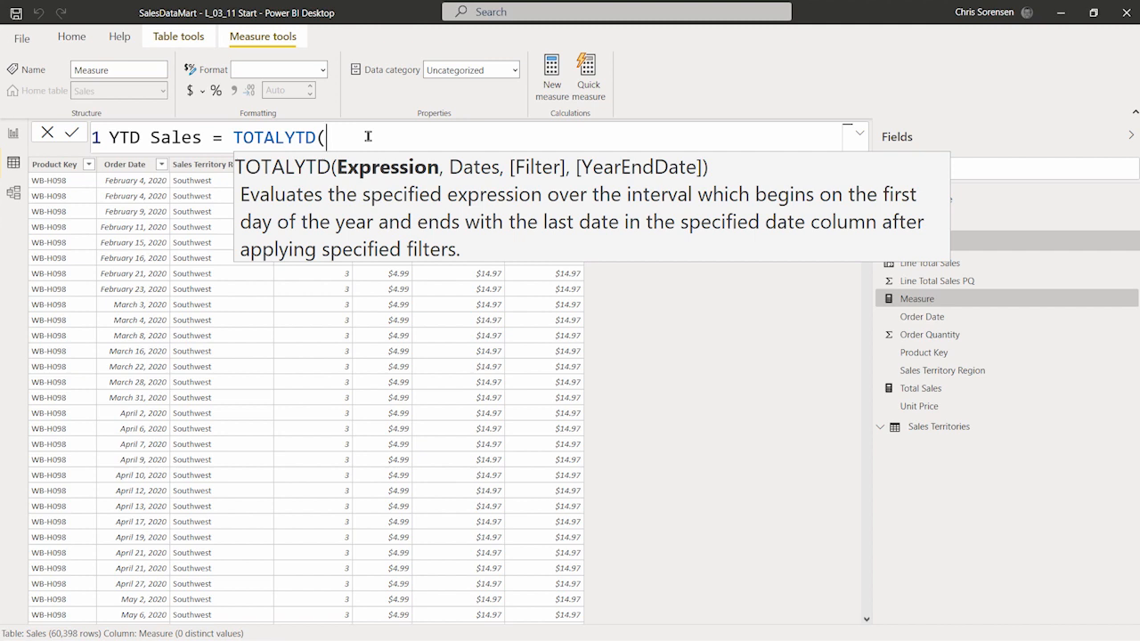
pyautogui.write('[')
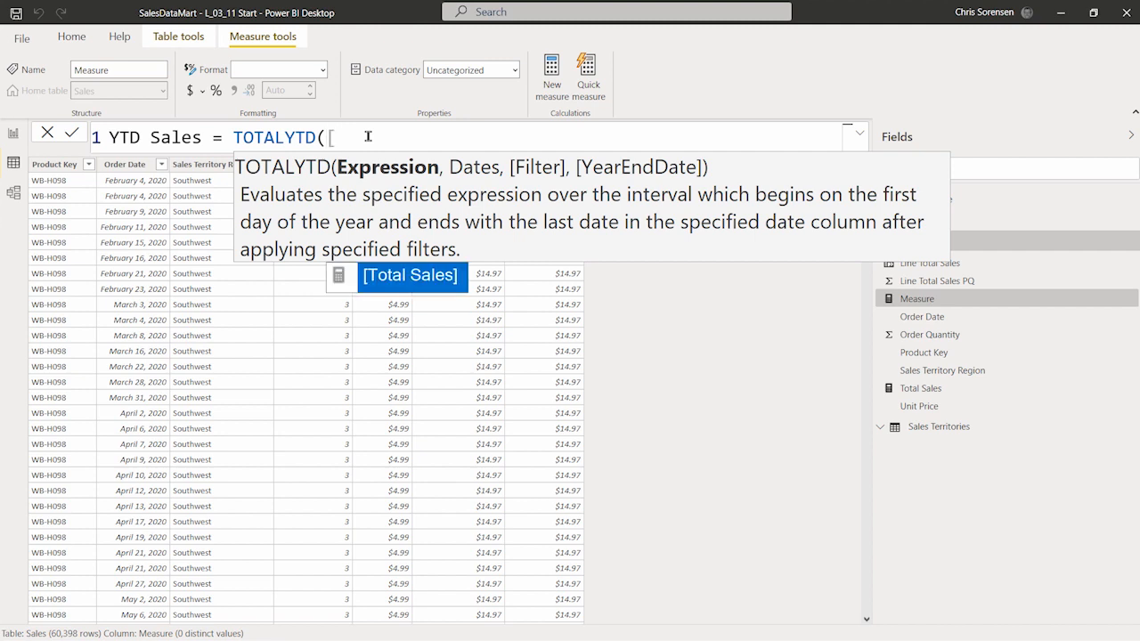
pyautogui.press('Tab')
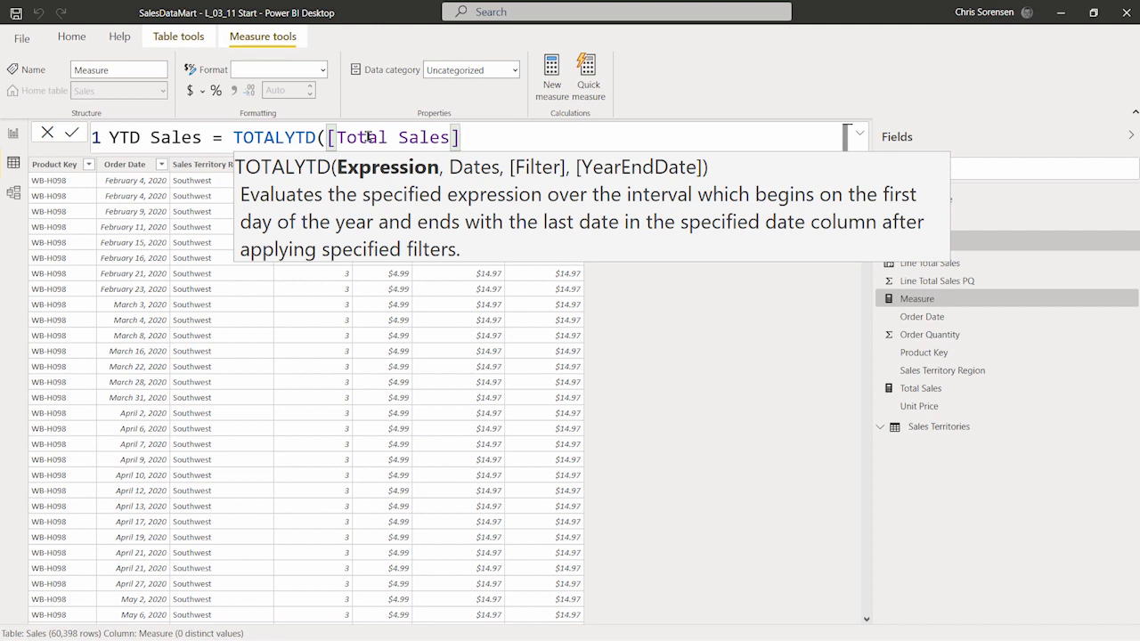
# Step: Add 'Order Date'[Order Date] as the dates argument, close the parenthesis and commit the YTD Sales measure
pyautogui.write(',')
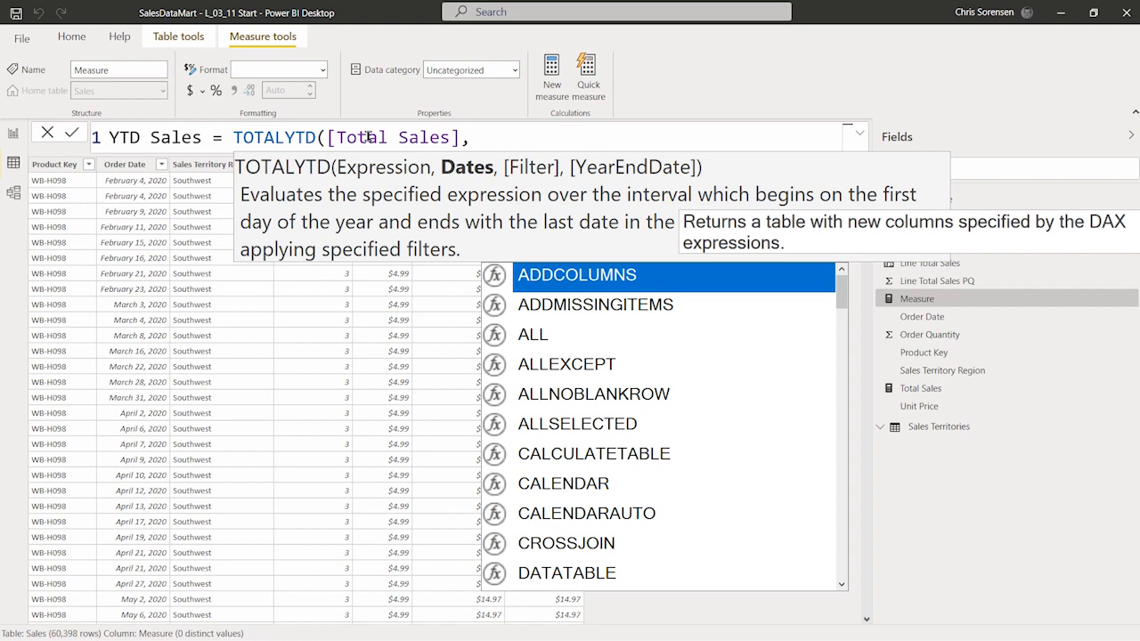
pyautogui.write(' ORDWR')
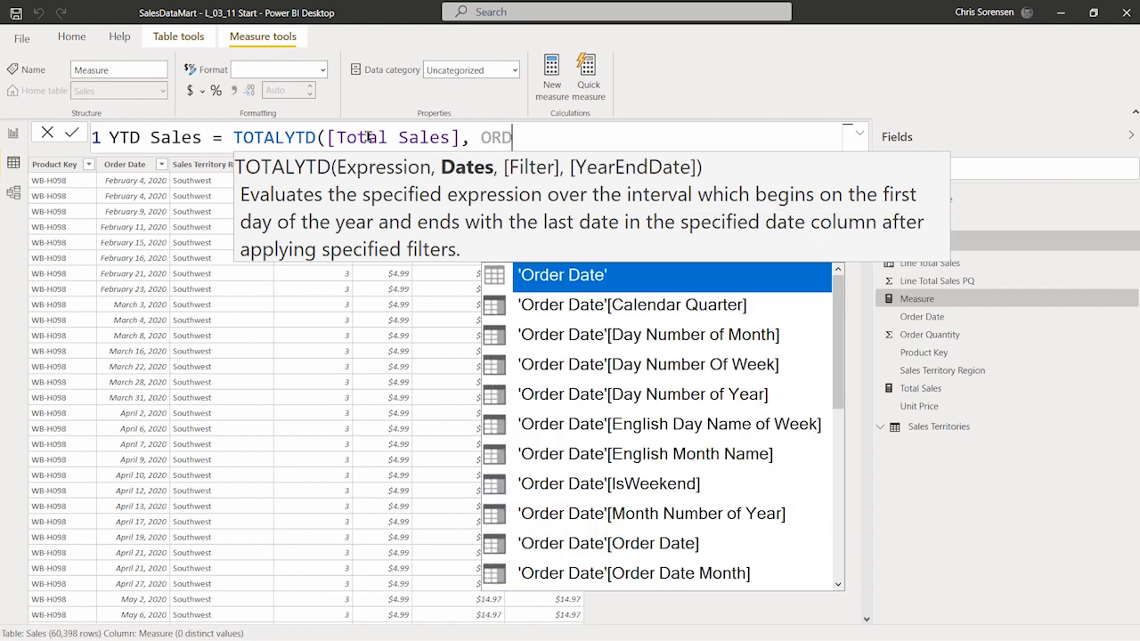
pyautogui.press('BackSpace')
pyautogui.press('BackSpace')
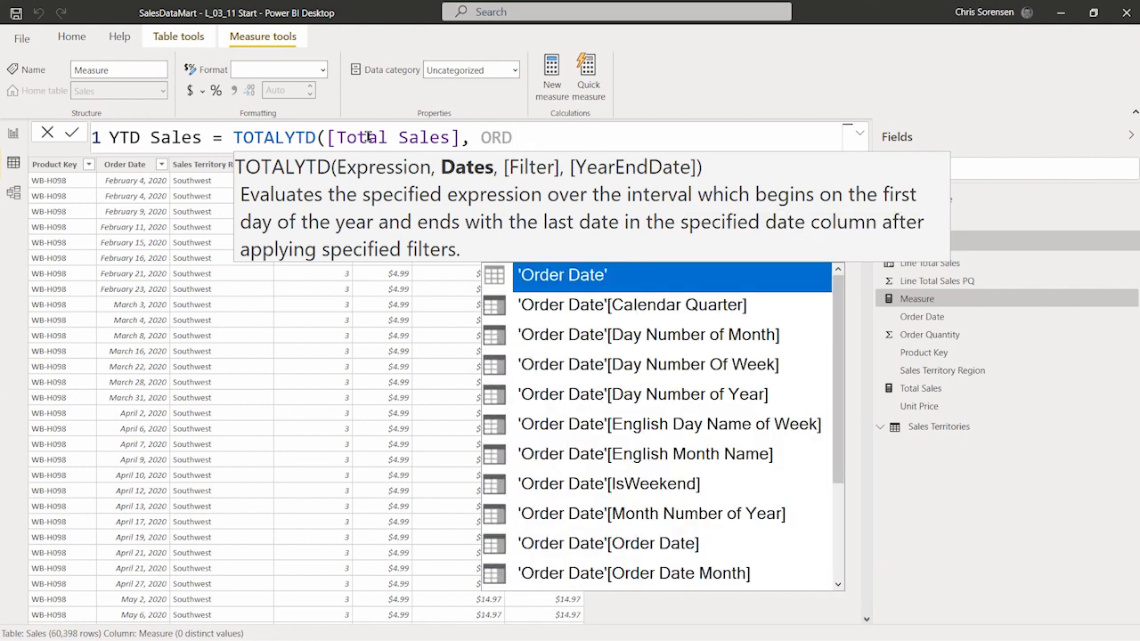
pyautogui.write('E')
pyautogui.press('Down')
pyautogui.press('Down')
pyautogui.press('Down')
pyautogui.press('Down')
pyautogui.press('Down')
pyautogui.press('Down')
pyautogui.press('Down')
pyautogui.press('Down')
pyautogui.press('Down')
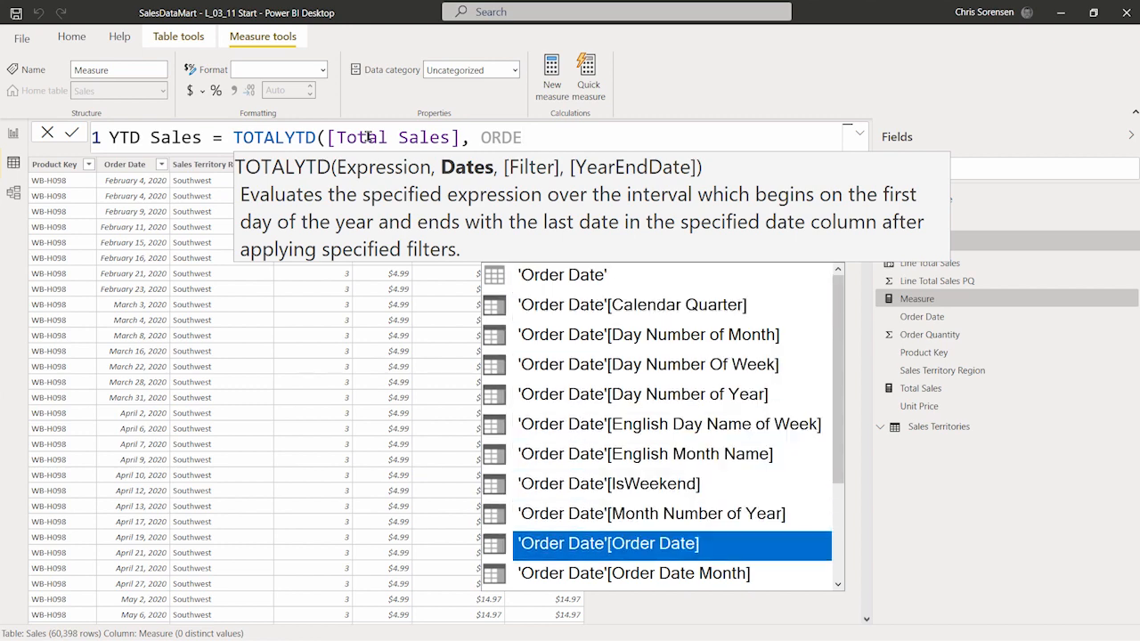
pyautogui.press('Tab')
pyautogui.write('0')
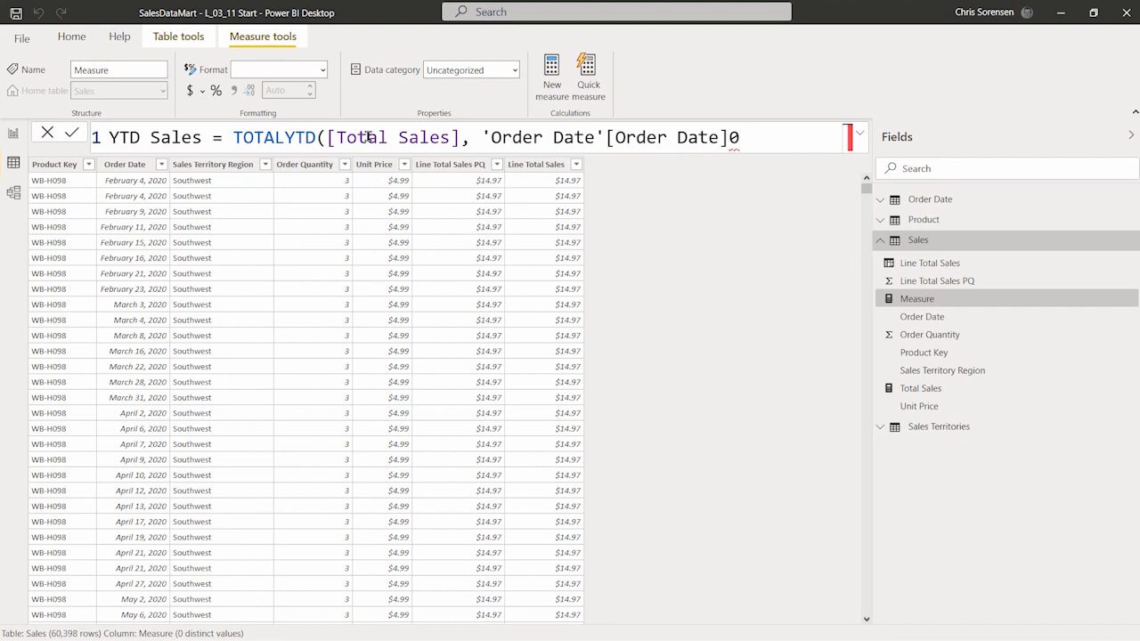
pyautogui.press('BackSpace')
pyautogui.write(')')
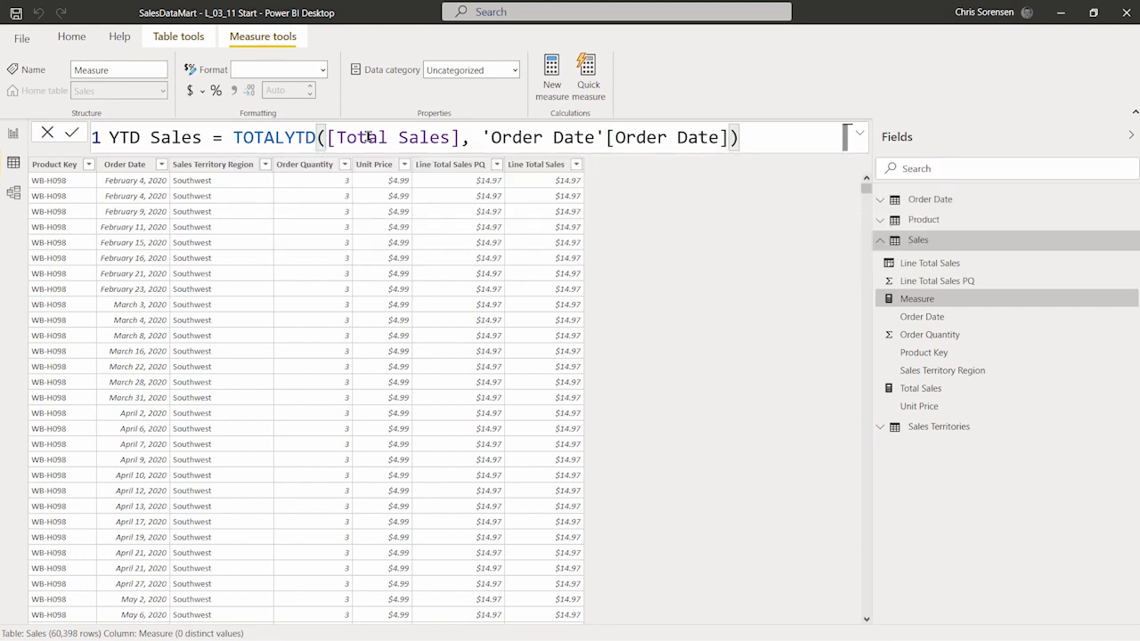
pyautogui.press('Return')
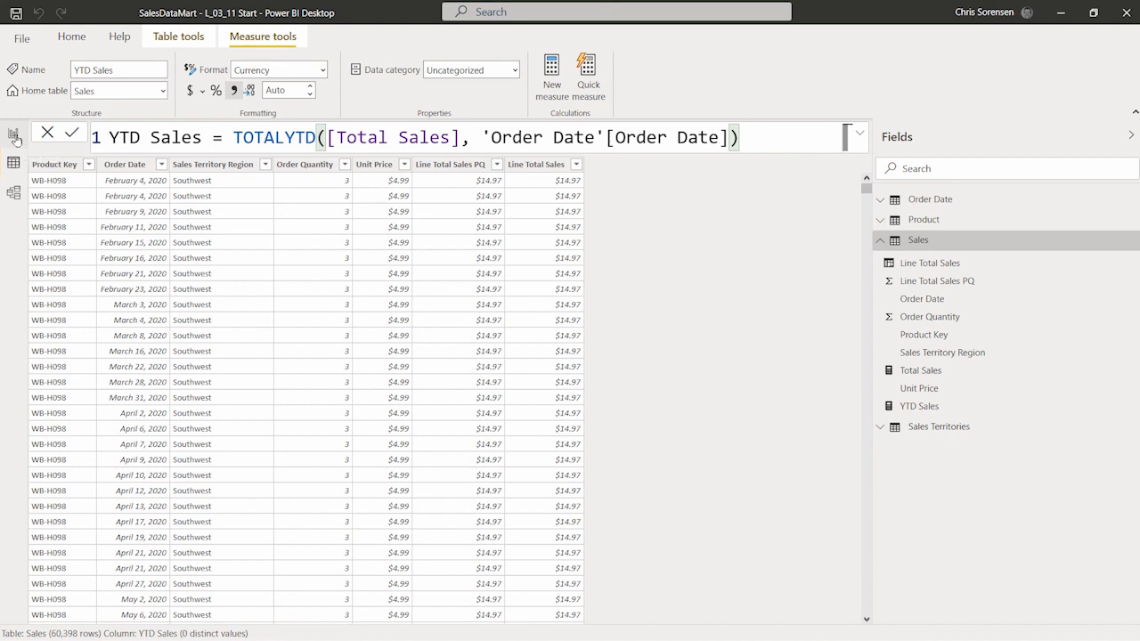
# Step: Delete the second table visual on Page 1 in report view
pyautogui.click(14, 136)
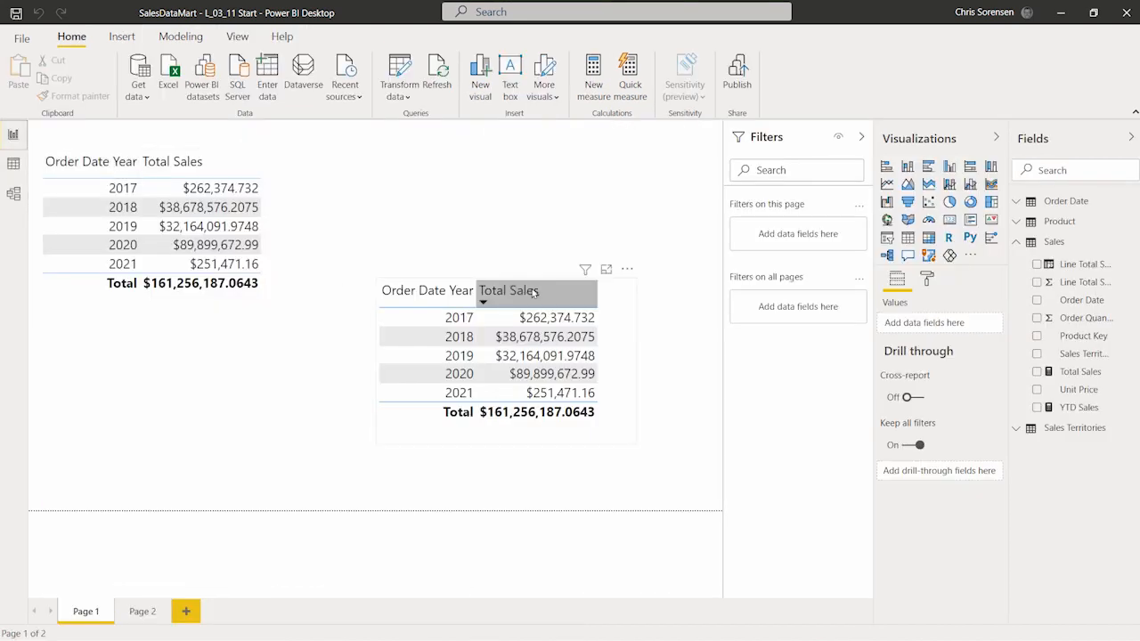
pyautogui.click(625, 301)
pyautogui.press('Delete')
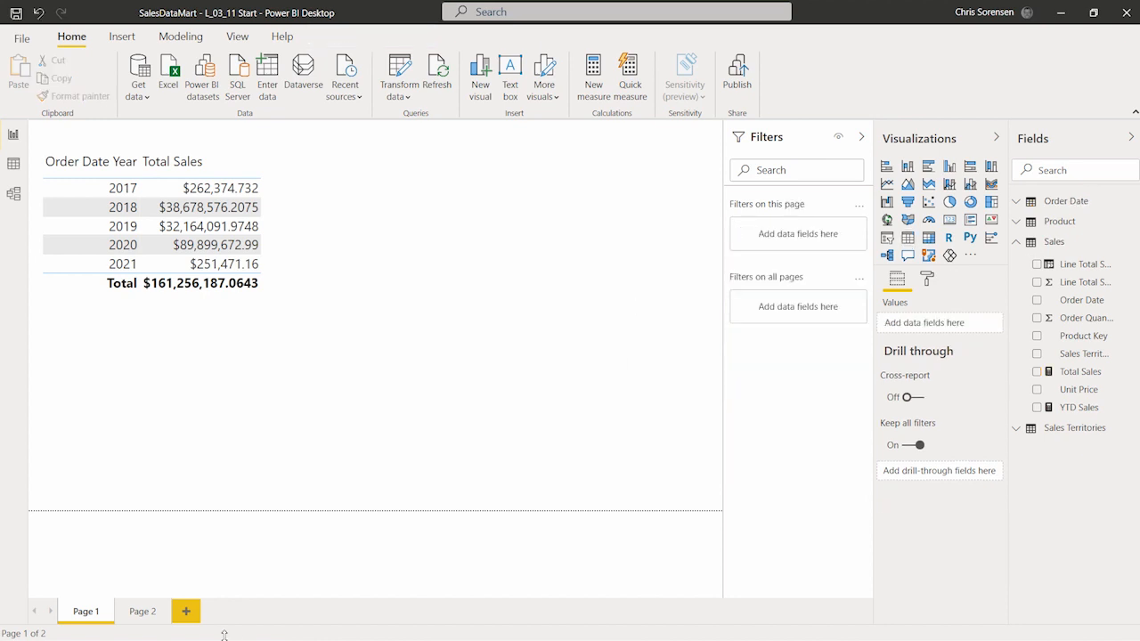
# Step: Delete Page 2 from the report and widen the Fields pane
pyautogui.click(145, 612)
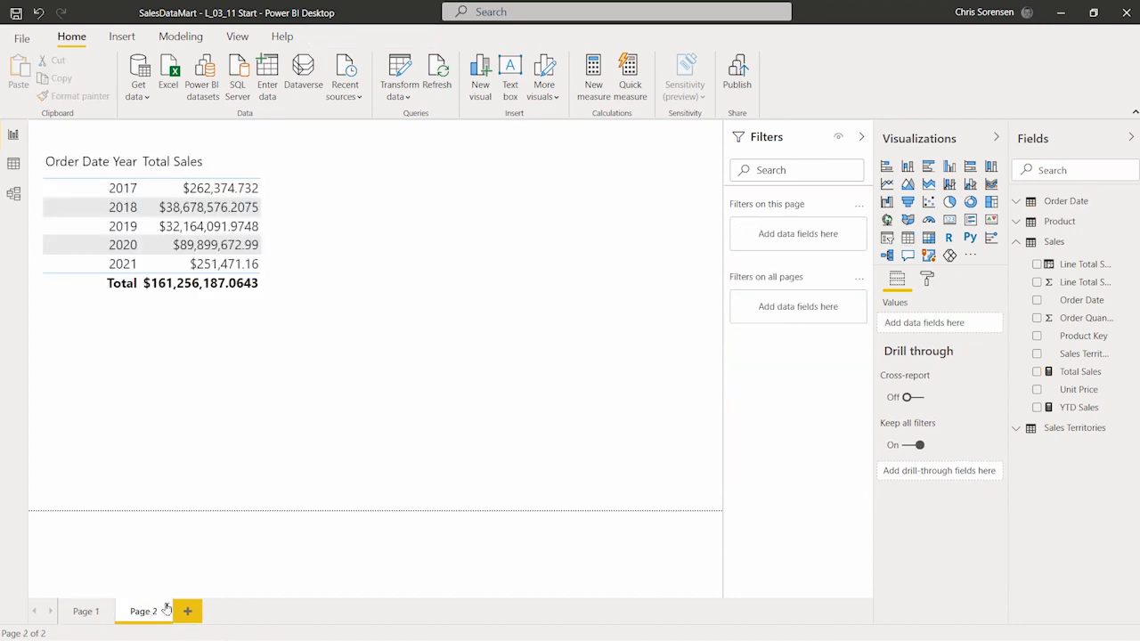
pyautogui.click(167, 607)
pyautogui.click(642, 360)
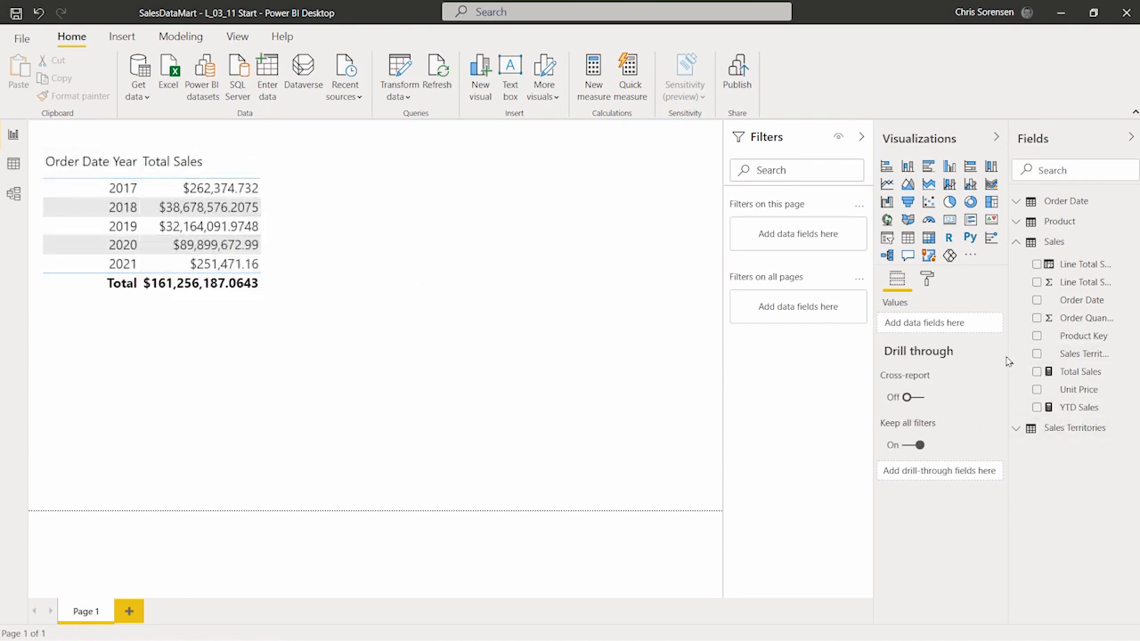
pyautogui.moveTo(1008, 360); pyautogui.dragTo(921, 364)
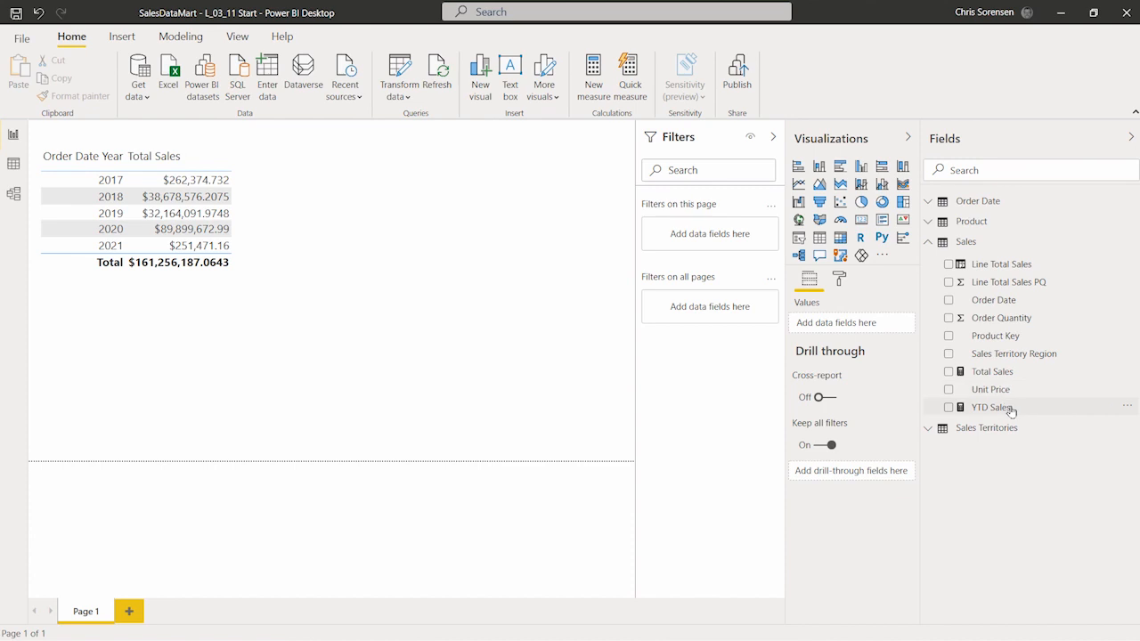
# Step: Add the YTD Sales measure to the year and Total Sales table visual and widen the visual
pyautogui.moveTo(1012, 411)
pyautogui.mouseDown()
pyautogui.moveTo(784, 397)
pyautogui.moveTo(656, 303)
pyautogui.moveTo(1016, 400)
pyautogui.mouseUp()
pyautogui.click(251, 198)
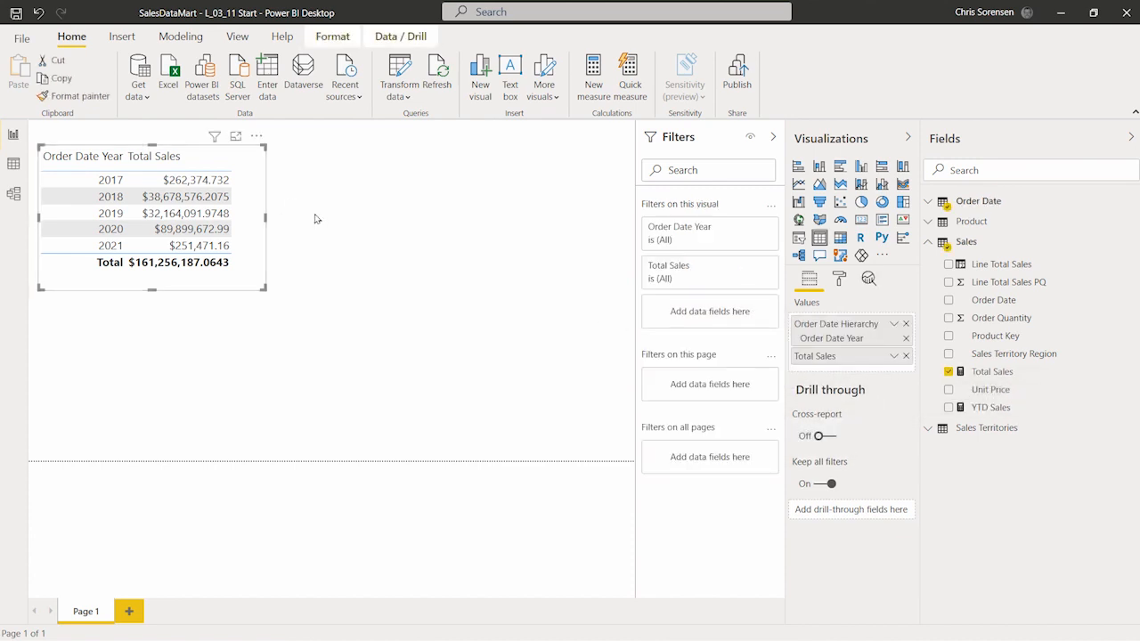
pyautogui.moveTo(1039, 408); pyautogui.dragTo(874, 369)
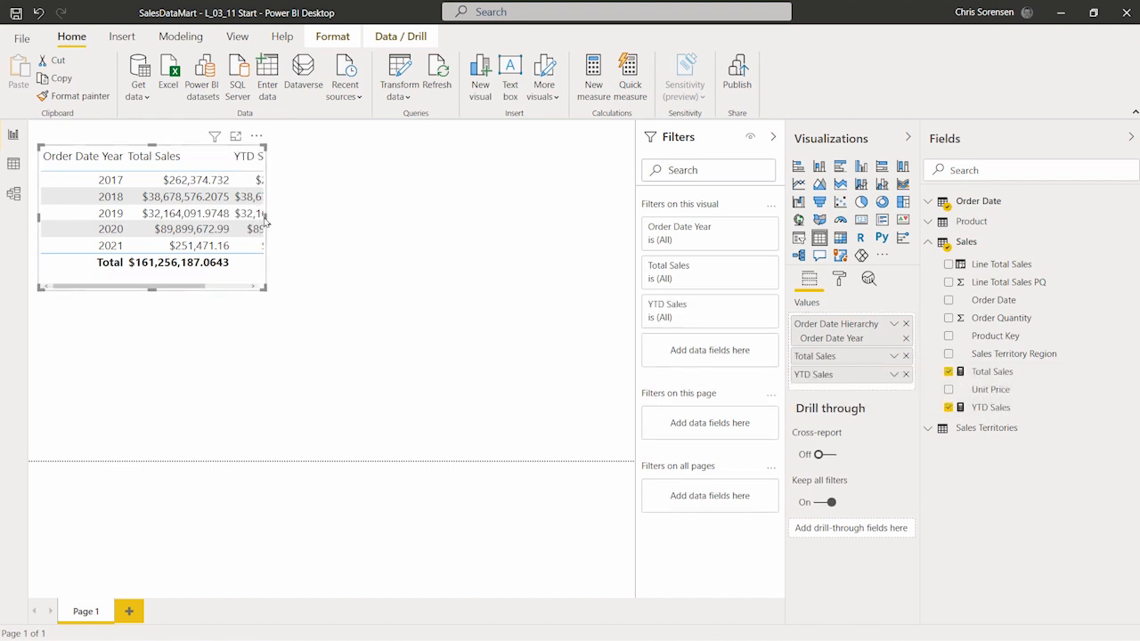
pyautogui.moveTo(299, 223); pyautogui.dragTo(619, 224)
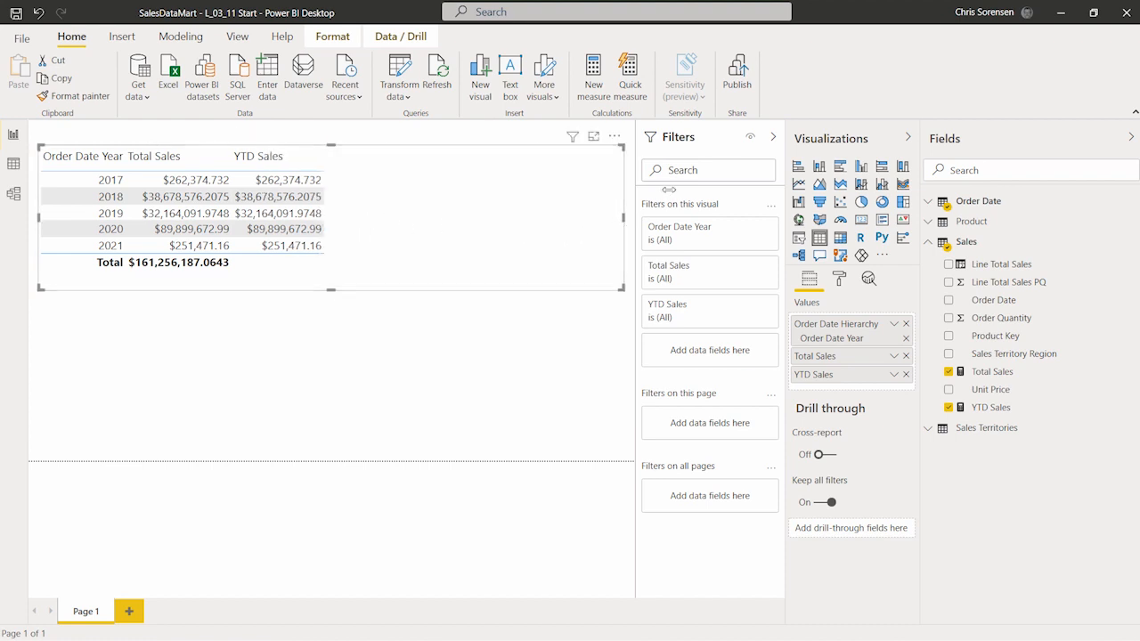
# Step: Add English Month Name from the Order Date table to the table visual and make the visual taller
pyautogui.click(776, 139)
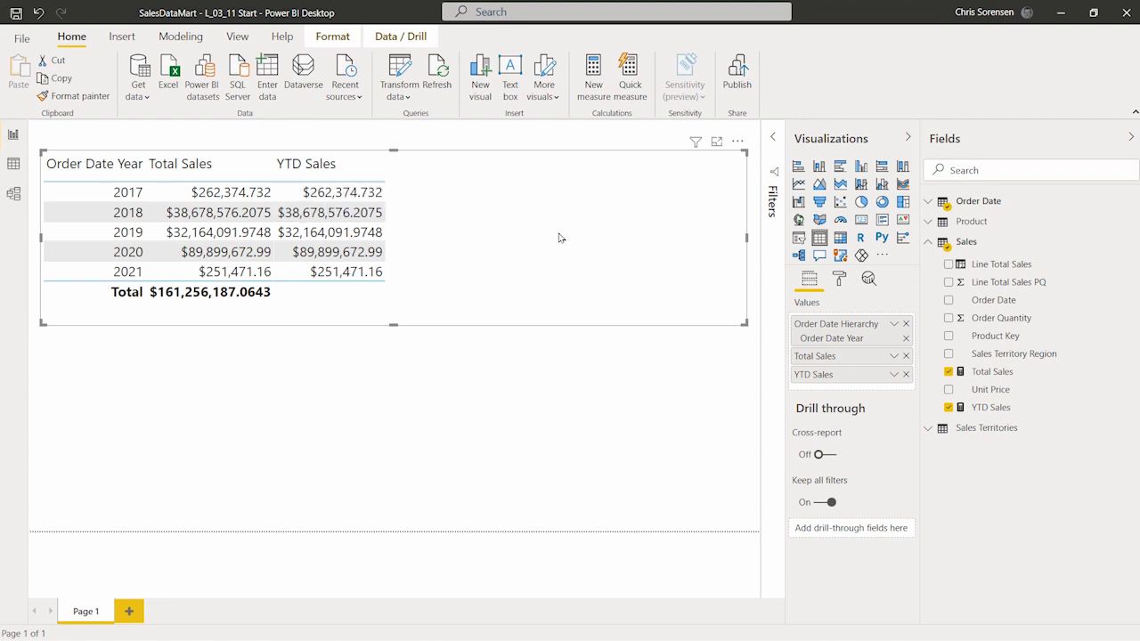
pyautogui.click(928, 241)
pyautogui.click(928, 203)
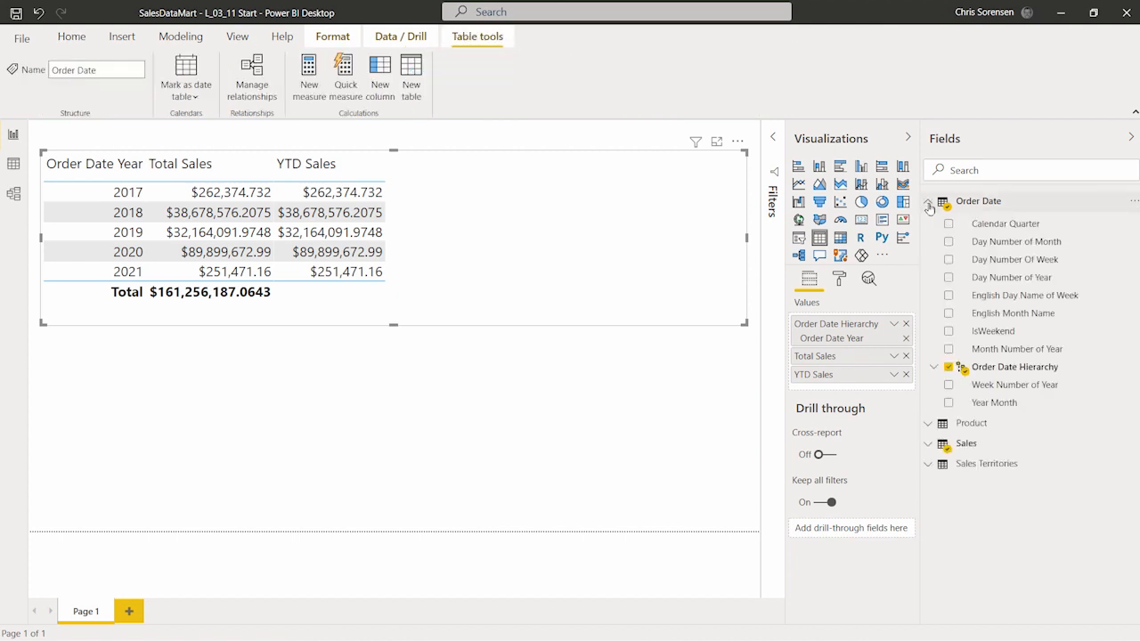
pyautogui.click(934, 367)
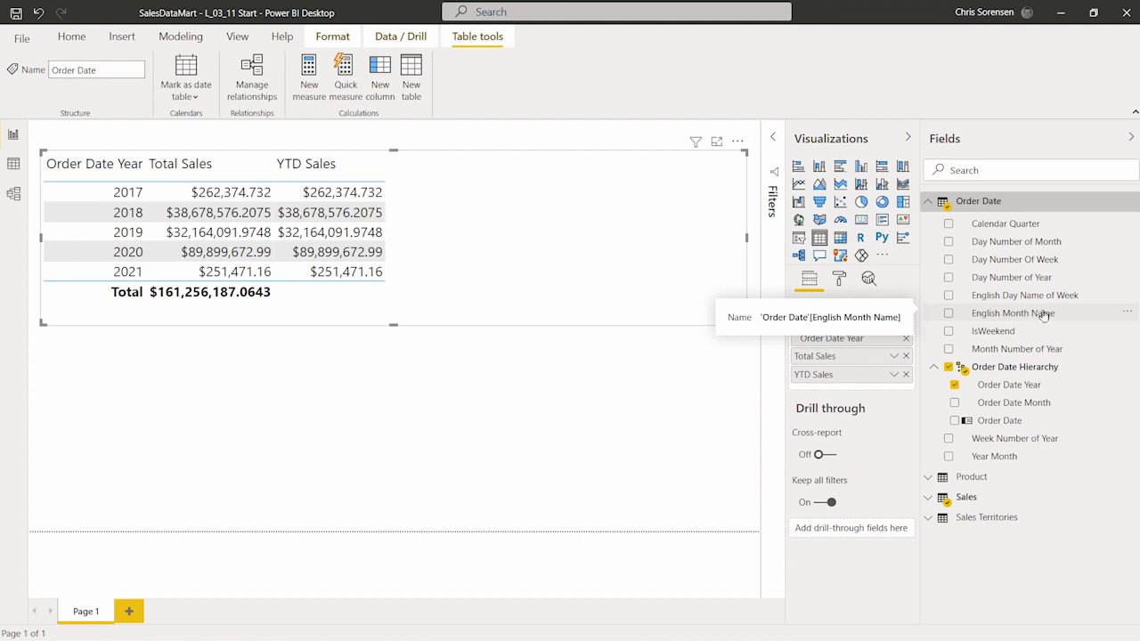
pyautogui.moveTo(1045, 315); pyautogui.dragTo(970, 331)
pyautogui.moveTo(940, 343); pyautogui.dragTo(893, 353)
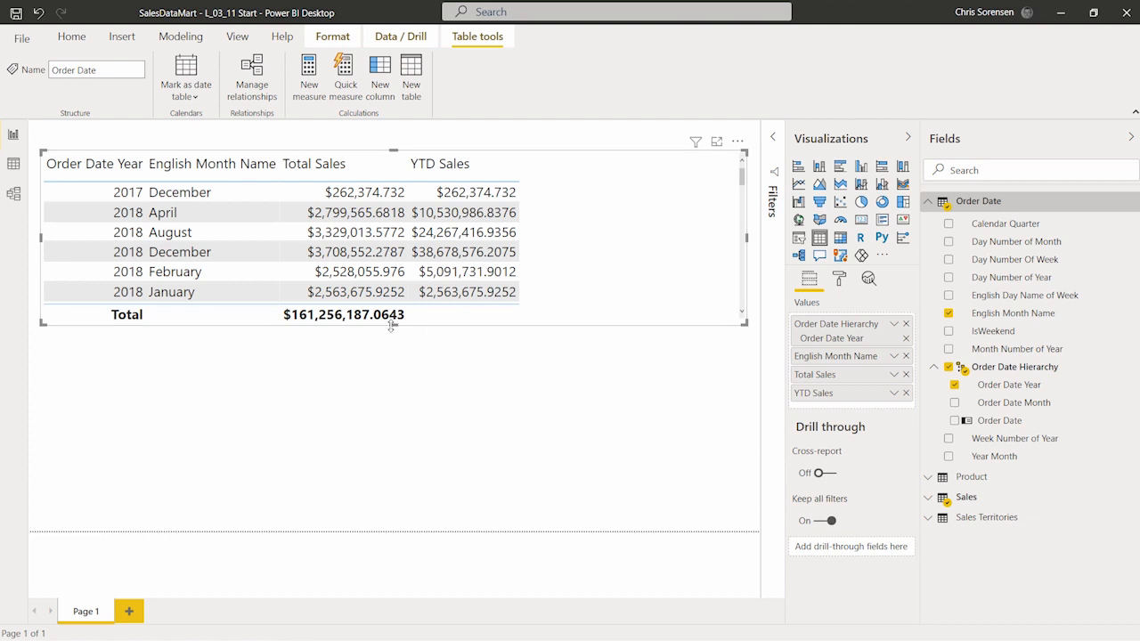
pyautogui.moveTo(392, 326); pyautogui.dragTo(393, 514)
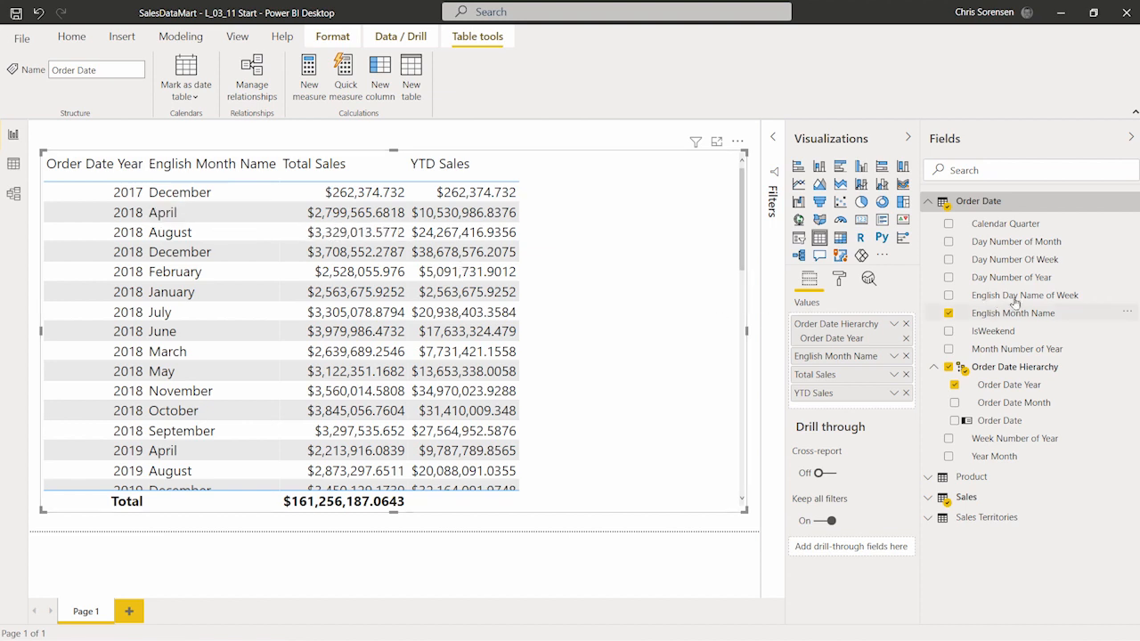
# Step: Sort the English Month Name column of the Order Date table by Month Number of Year
pyautogui.click(1055, 301)
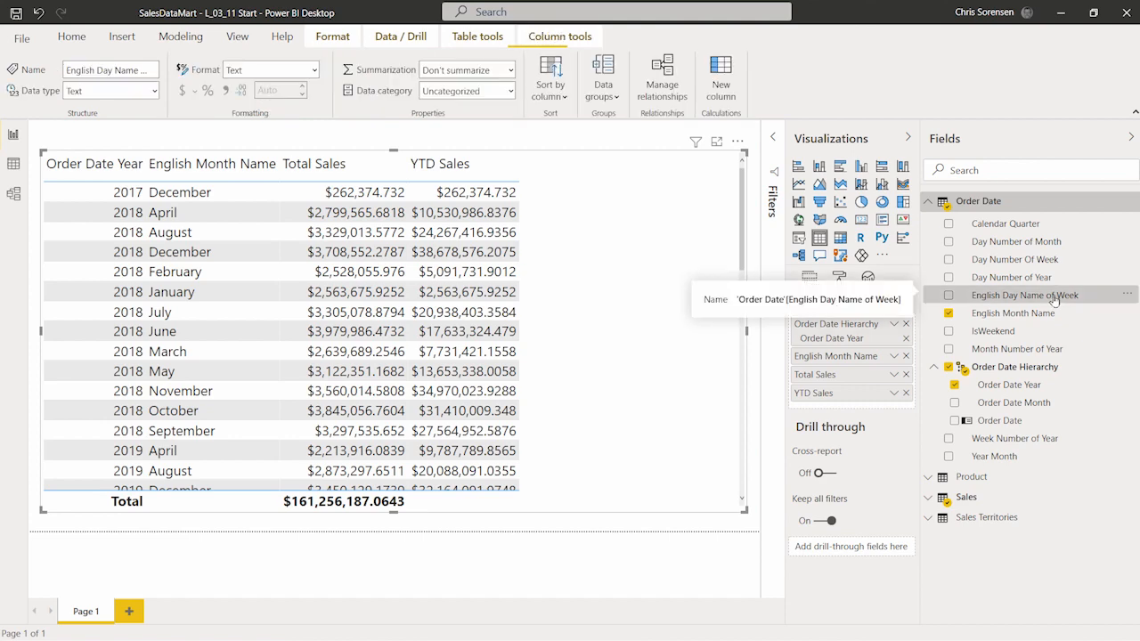
pyautogui.click(14, 164)
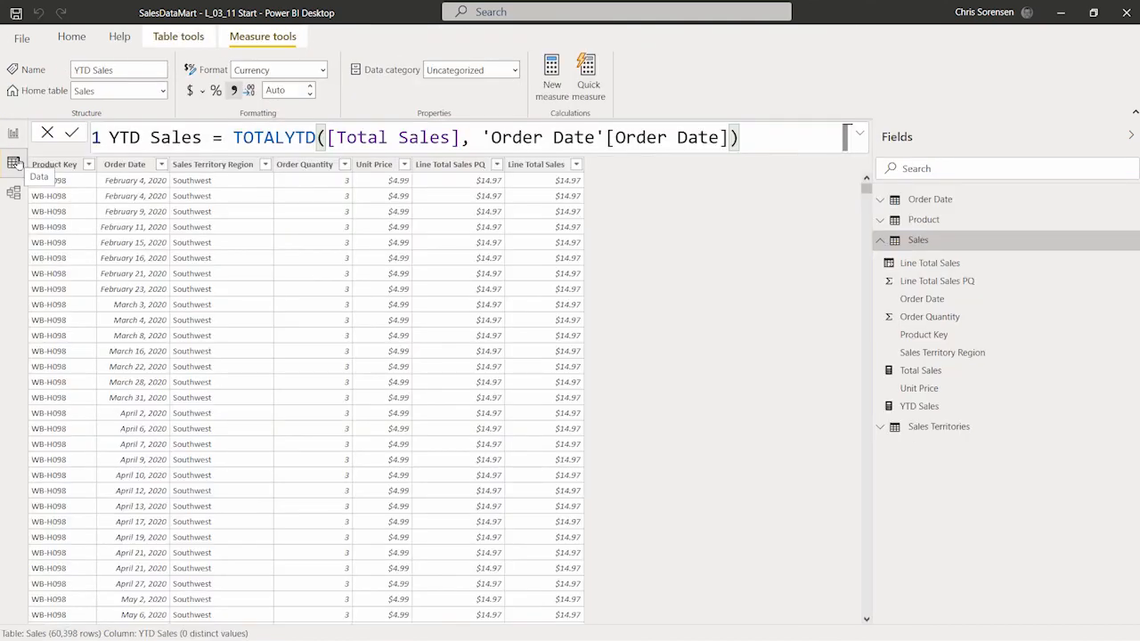
pyautogui.click(882, 204)
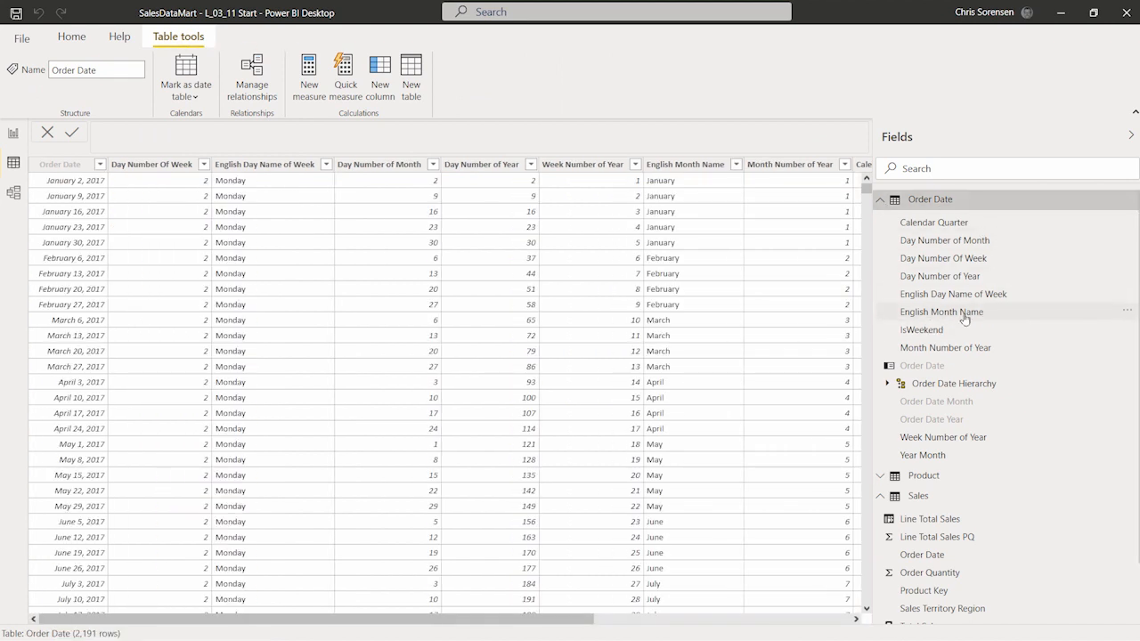
pyautogui.click(975, 320)
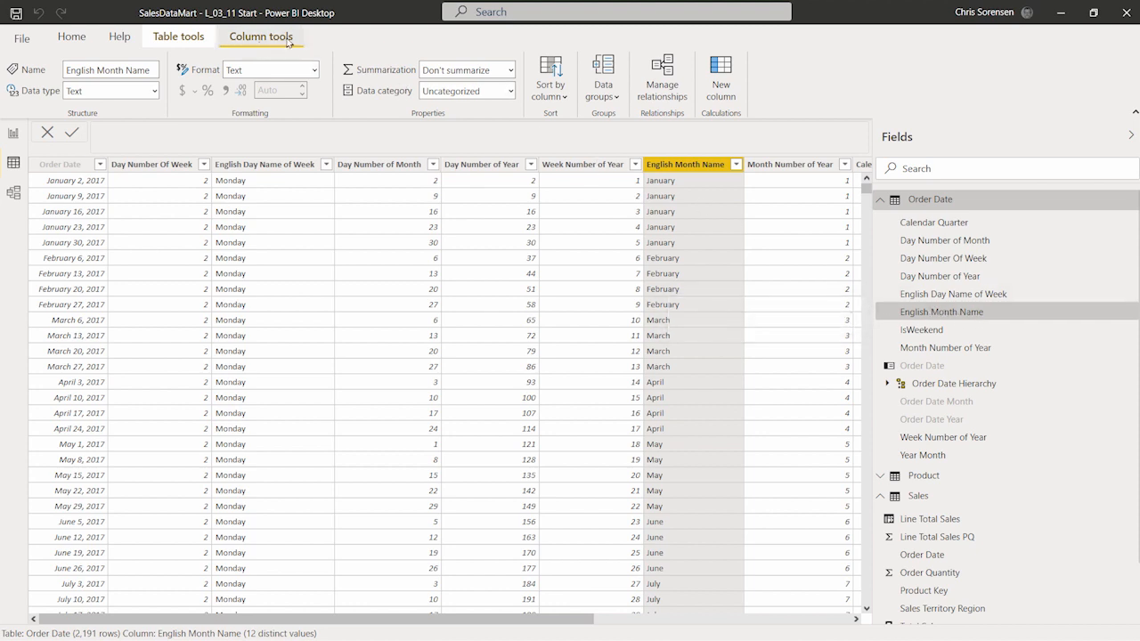
pyautogui.click(564, 97)
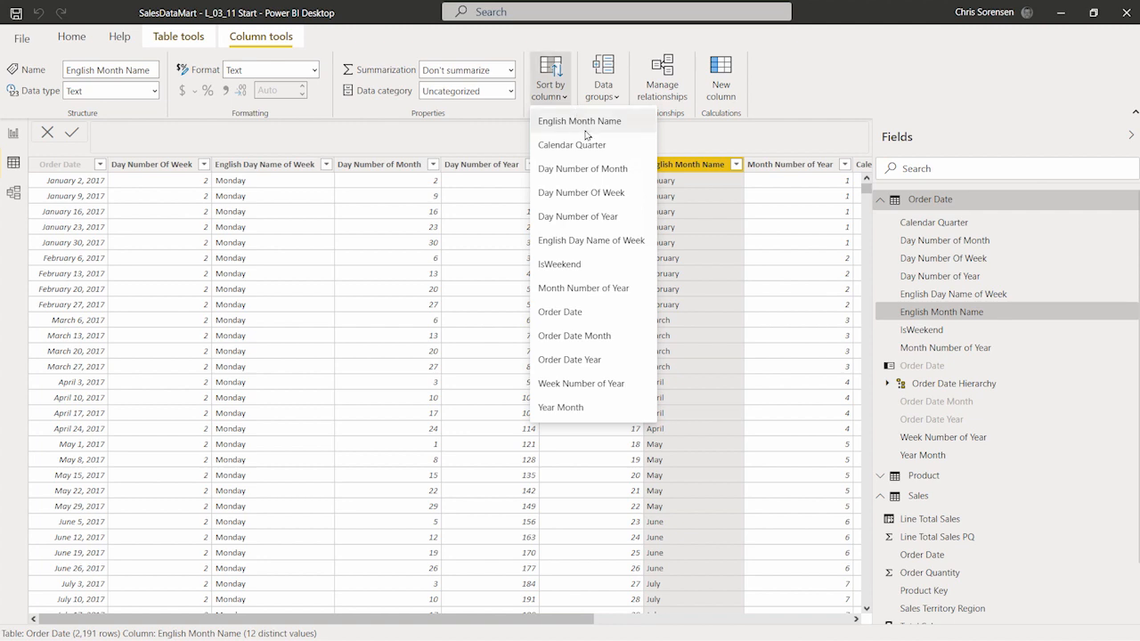
pyautogui.click(636, 294)
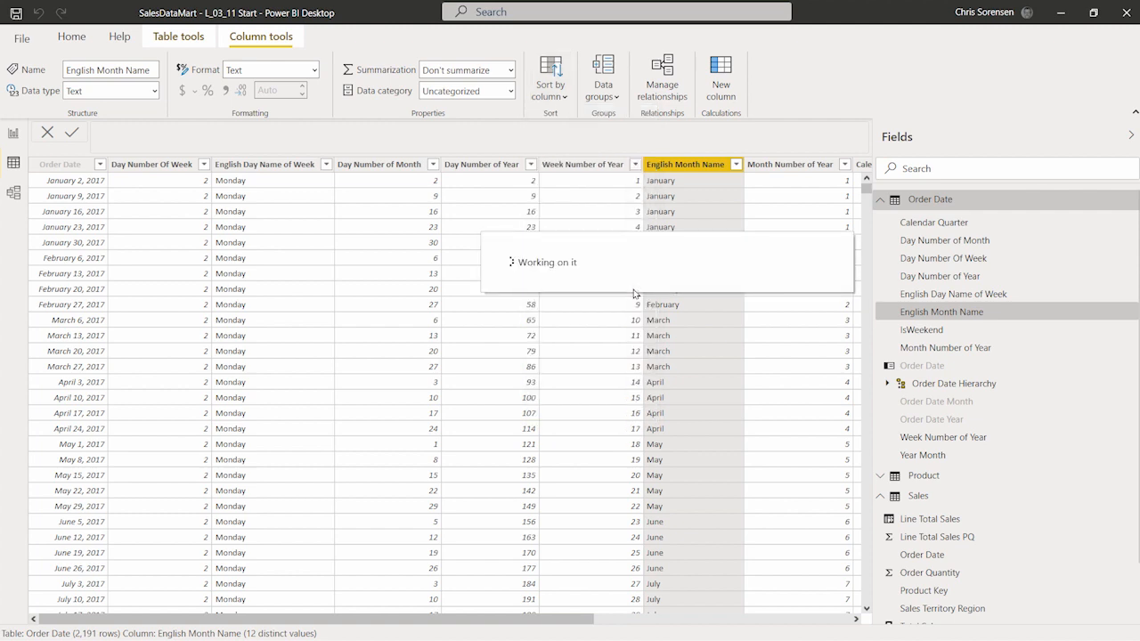
pyautogui.click(14, 135)
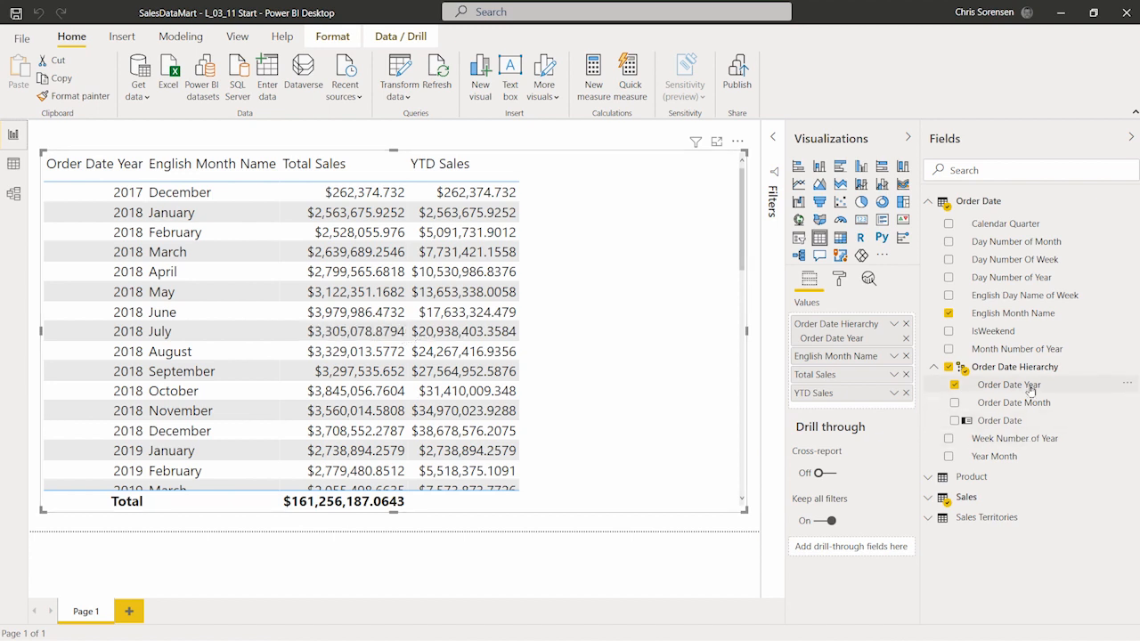
# Step: Copy the full YTD Sales measure formula
pyautogui.click(931, 202)
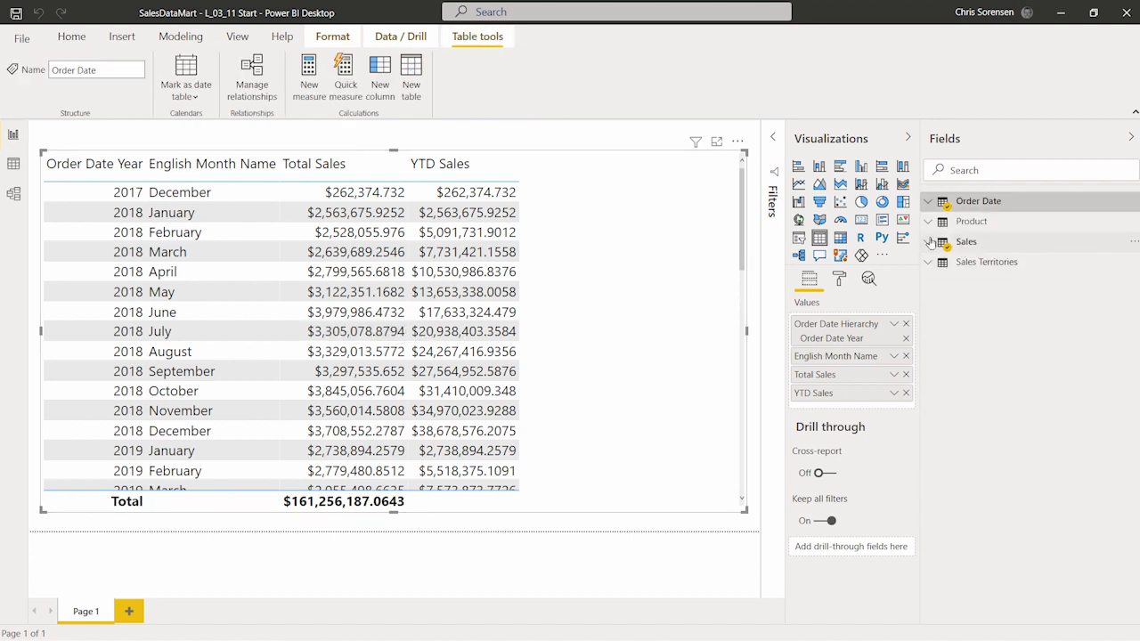
pyautogui.click(930, 242)
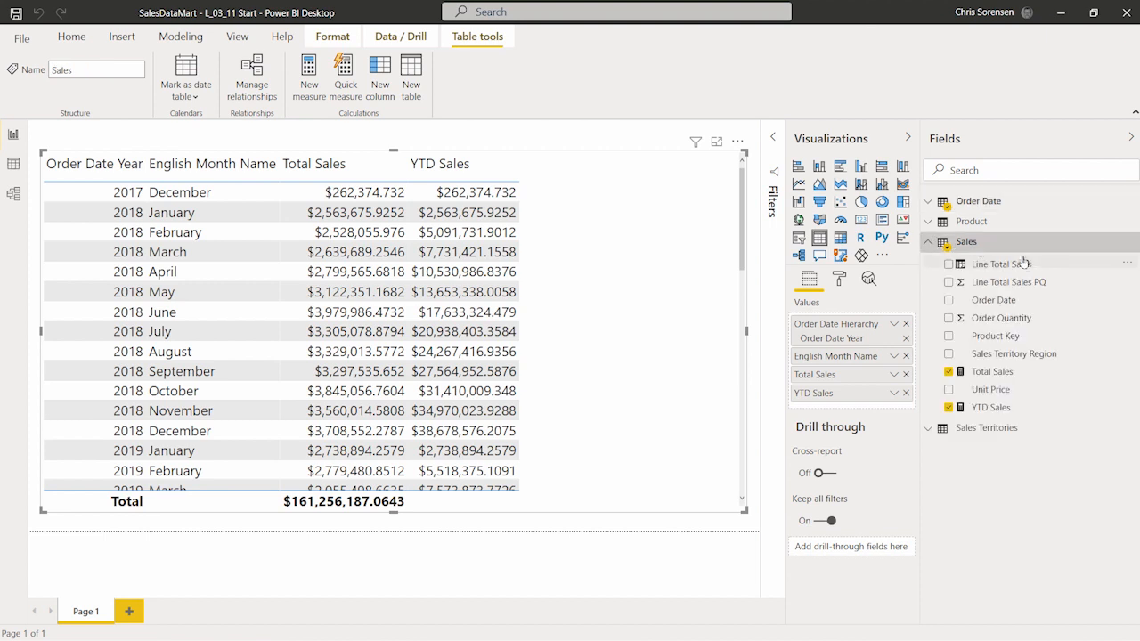
pyautogui.click(1042, 375)
pyautogui.click(1028, 407)
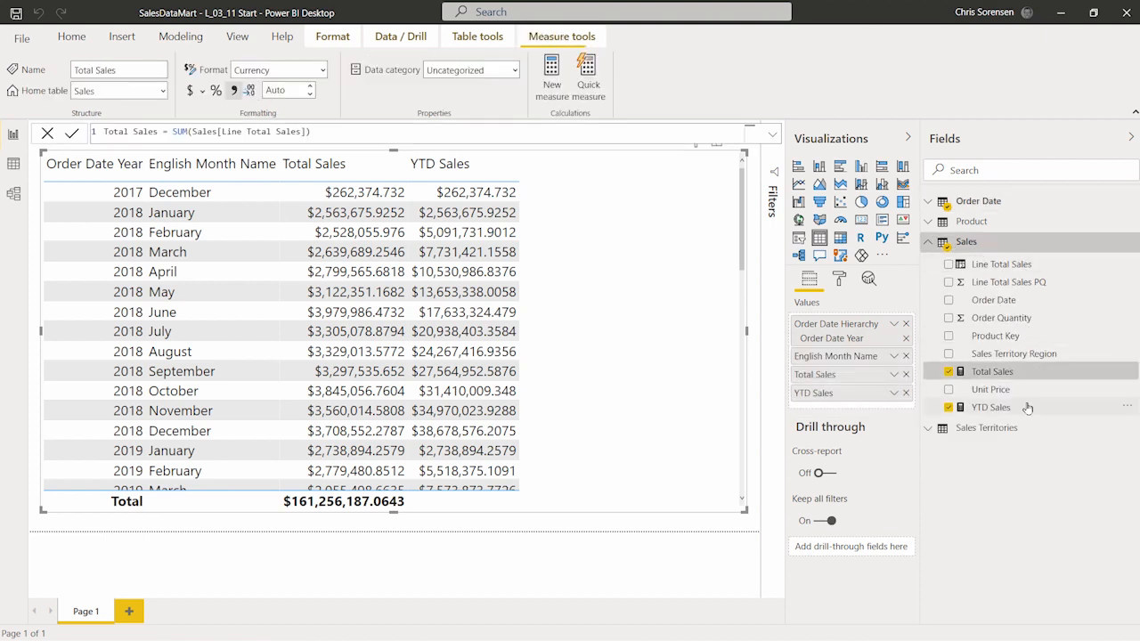
pyautogui.click(501, 131)
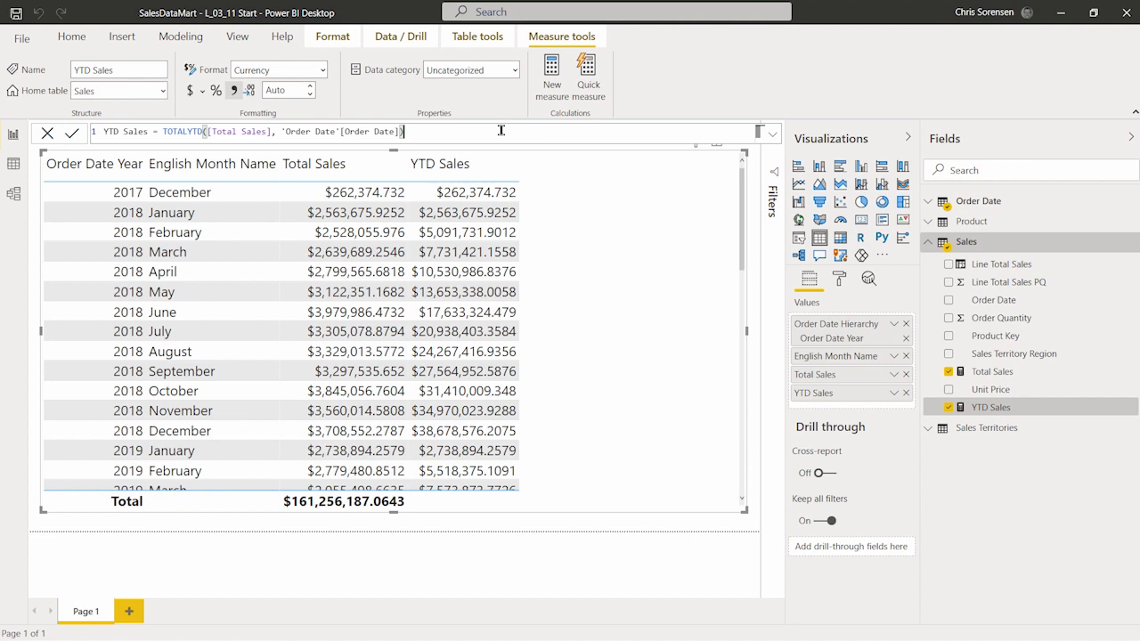
pyautogui.keyDown('ctrl'); pyautogui.scroll(4, 501, 131); pyautogui.keyUp('ctrl')
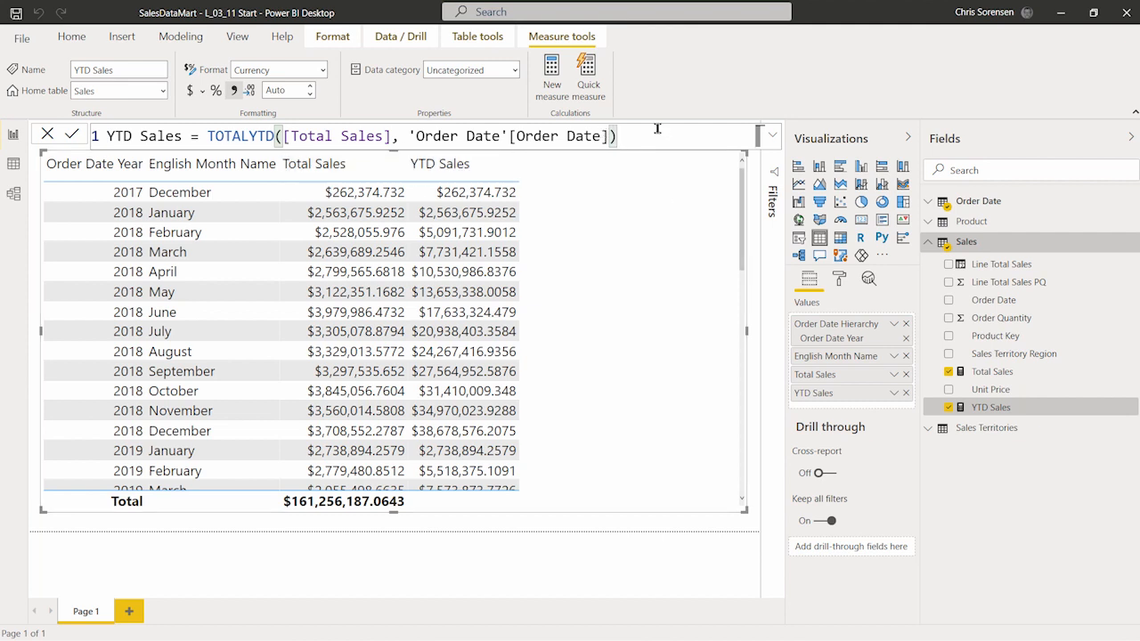
pyautogui.moveTo(657, 132); pyautogui.dragTo(107, 136)
pyautogui.hotkey('ctrl', 'c')
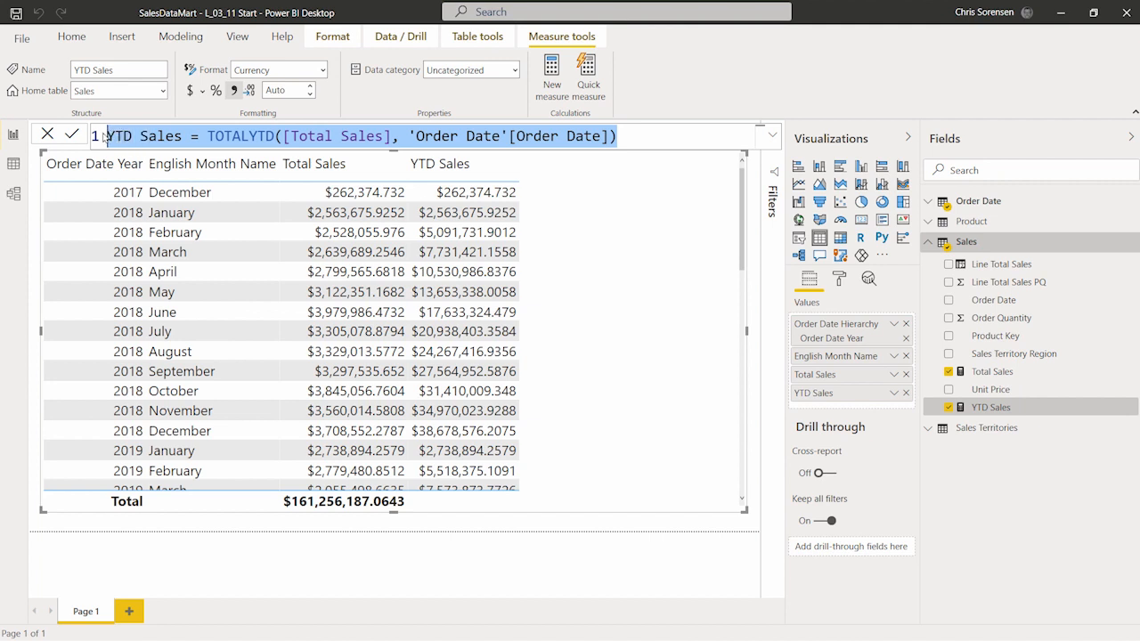
# Step: Create a new measure in the Sales table and paste the copied YTD formula into it
pyautogui.rightClick(978, 251)
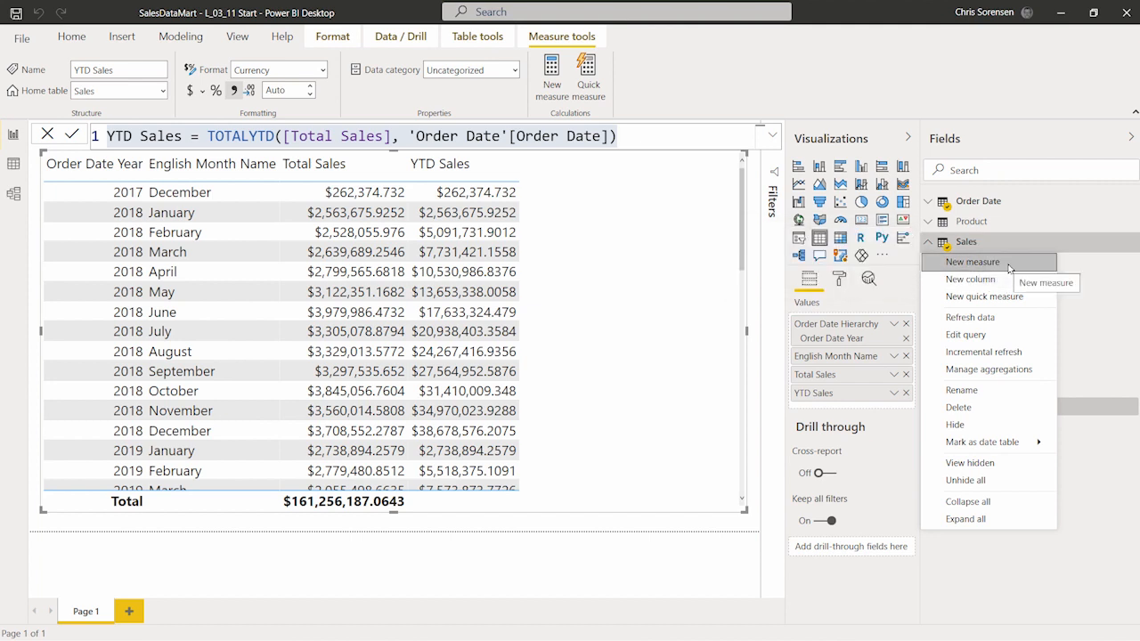
pyautogui.click(973, 262)
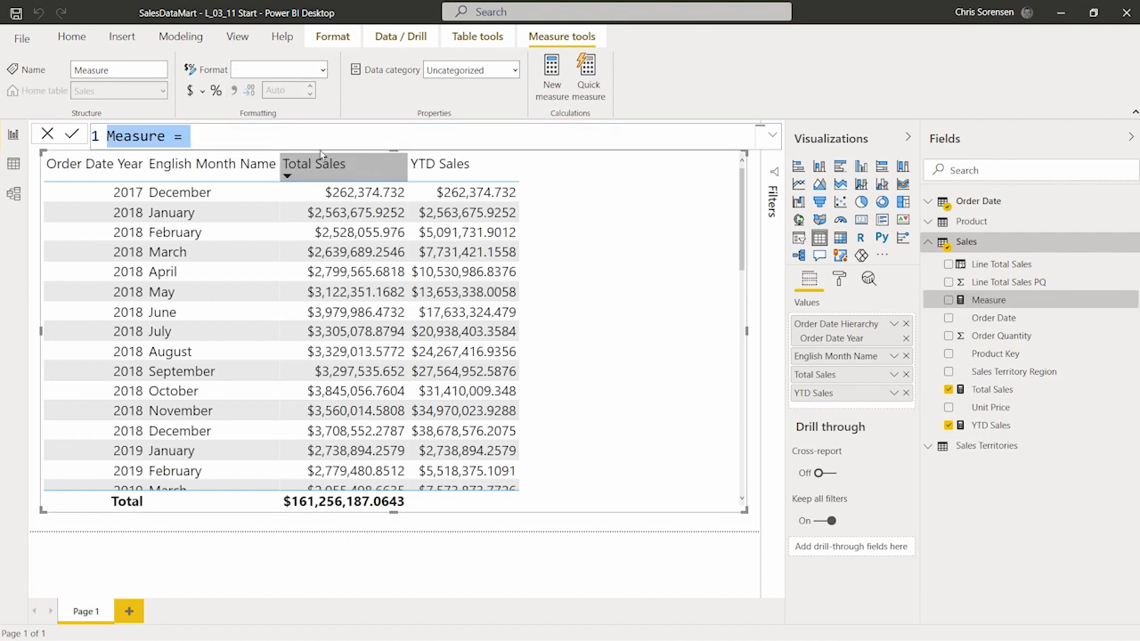
pyautogui.hotkey('ctrl', 'v')
# Step: Rename the pasted measure to QTD Sales and switch its function to TOTALQTD
pyautogui.click(118, 136)
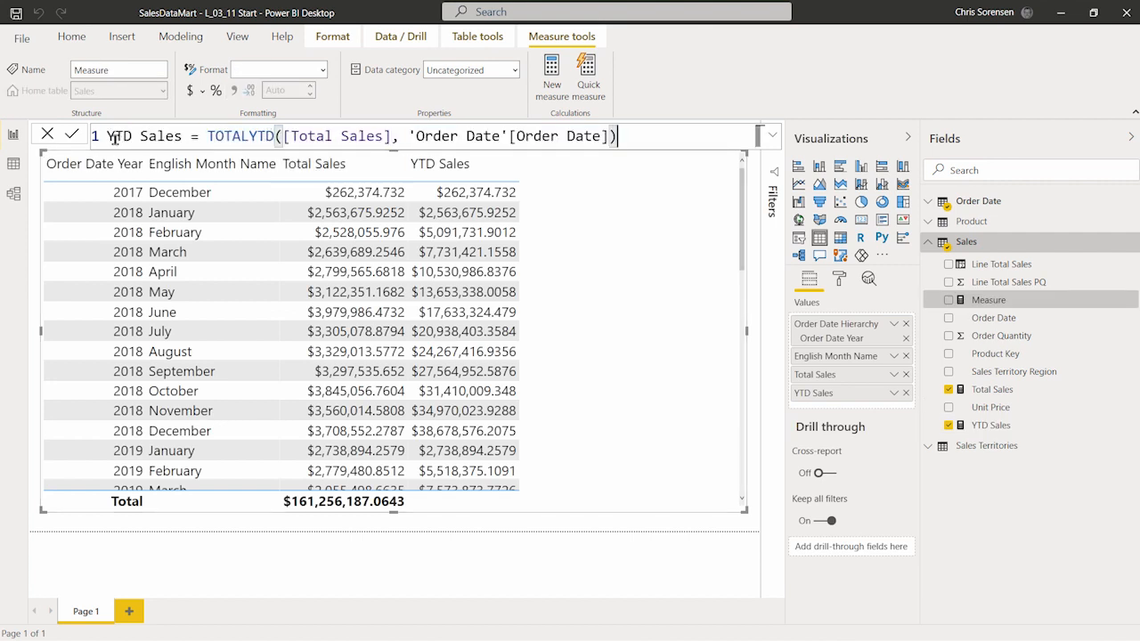
pyautogui.press('BackSpace')
pyautogui.press('capslock')
pyautogui.write('w')
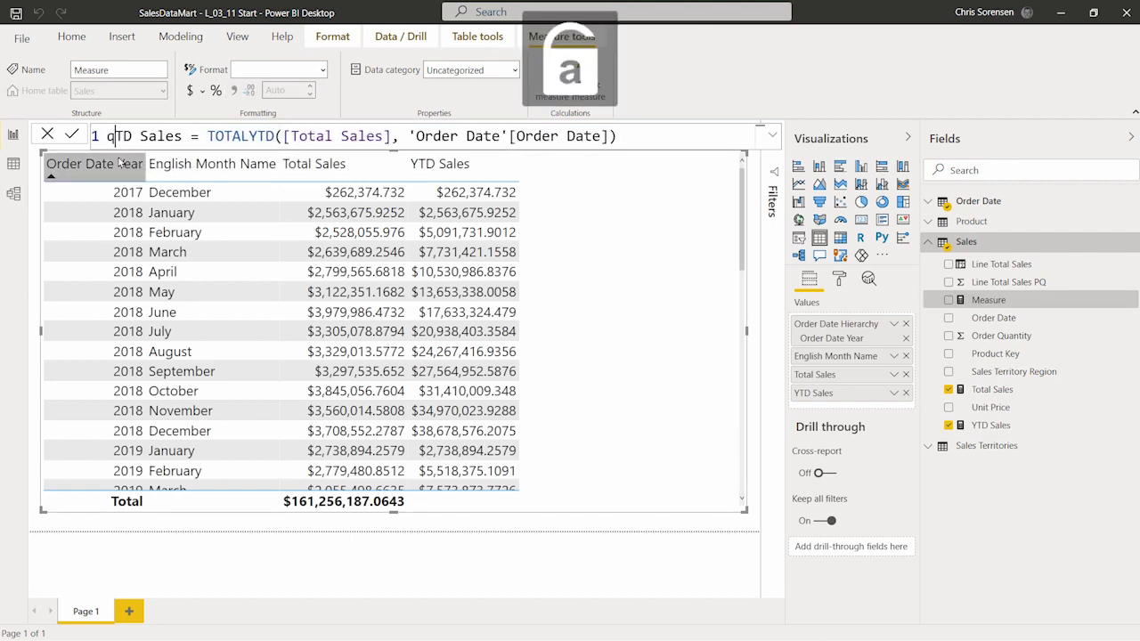
pyautogui.press('capslock')
pyautogui.press('BackSpace')
pyautogui.write('W')
pyautogui.press('BackSpace')
pyautogui.write('Q')
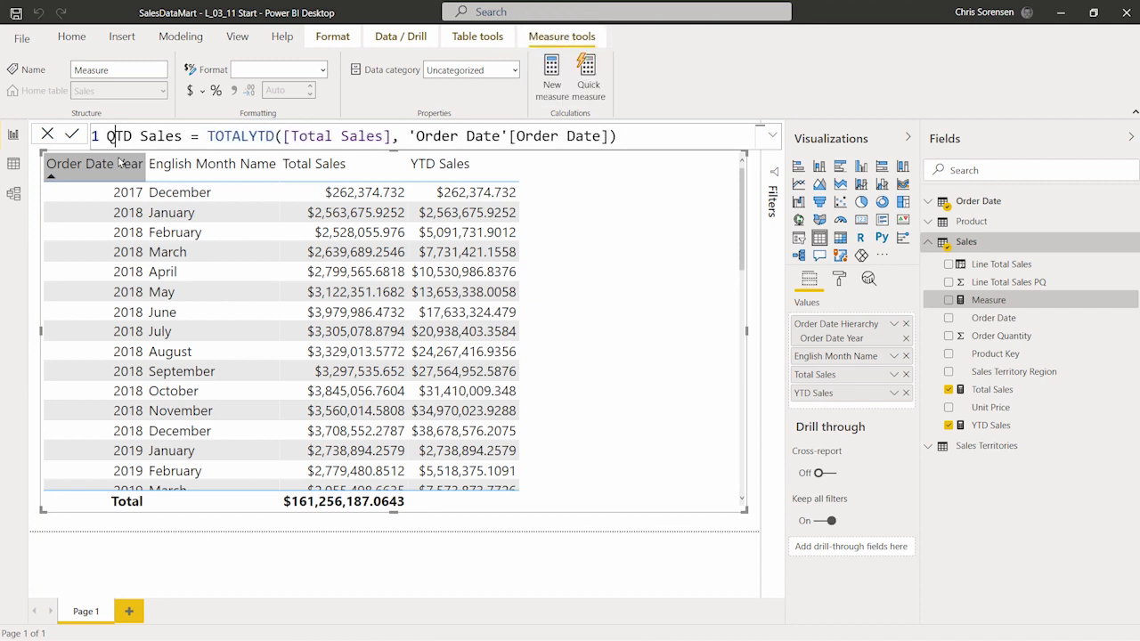
pyautogui.press('Right')
pyautogui.press('Right')
pyautogui.press('Right')
pyautogui.press('Right')
pyautogui.press('Right')
pyautogui.press('Right')
pyautogui.press('Right')
pyautogui.press('Right')
pyautogui.press('Right')
pyautogui.press('Right')
pyautogui.press('Right')
pyautogui.press('Right')
pyautogui.press('Right')
pyautogui.press('Right')
pyautogui.press('Right')
pyautogui.press('Right')
pyautogui.press('Right')
pyautogui.press('Right')
pyautogui.press('Right')
pyautogui.press('BackSpace')
pyautogui.press('BackSpace')
pyautogui.press('BackSpace')
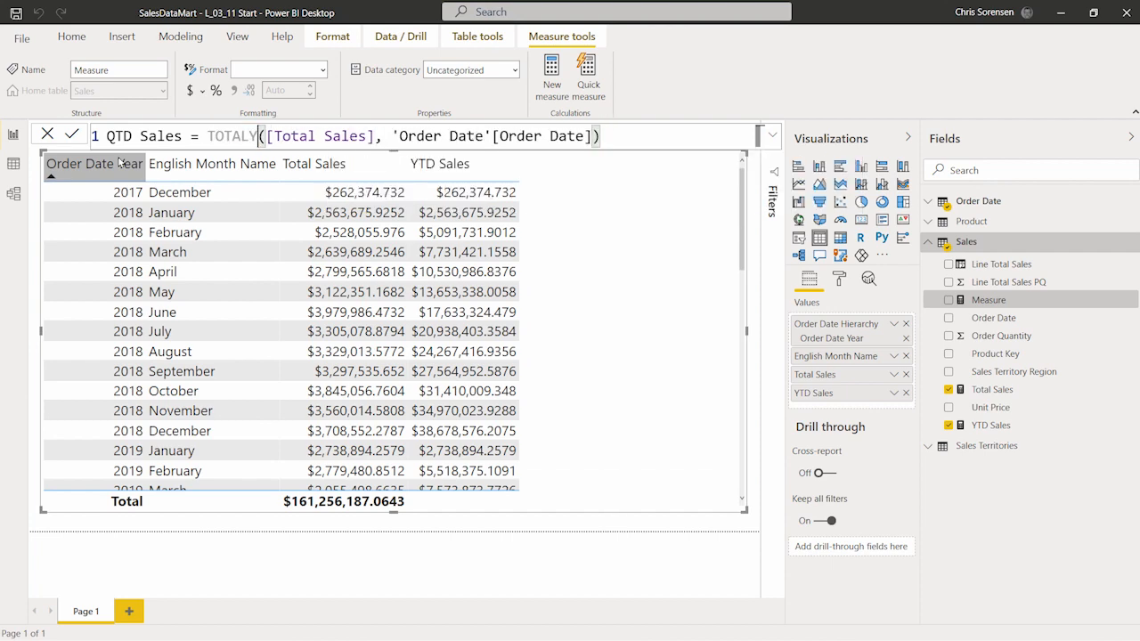
pyautogui.press('Down')
pyautogui.press('Down')
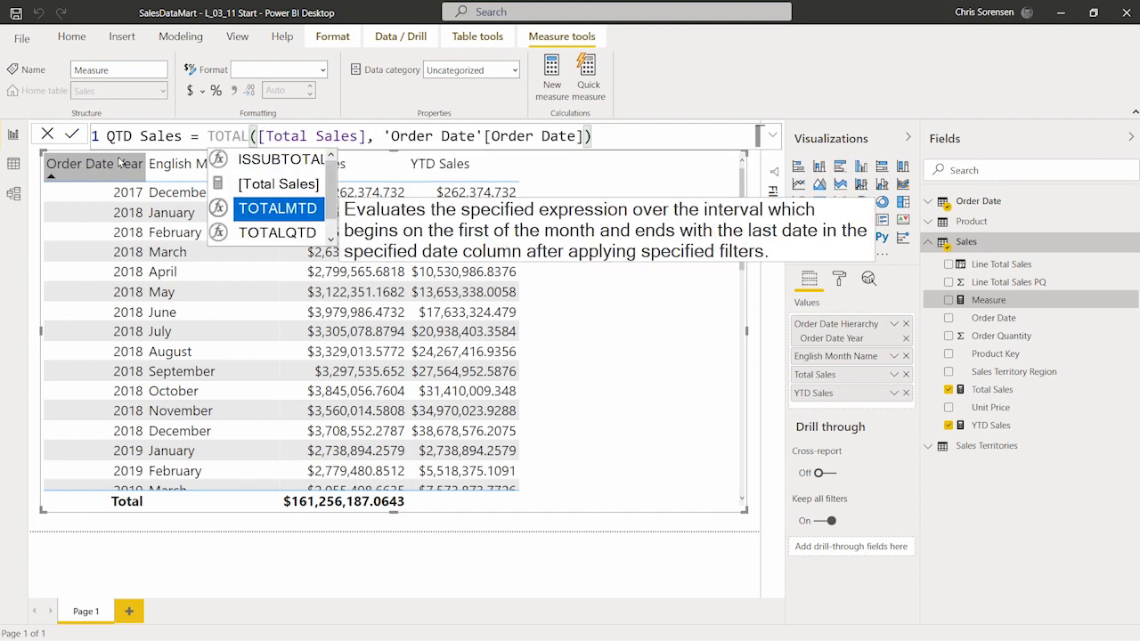
pyautogui.press('Tab')
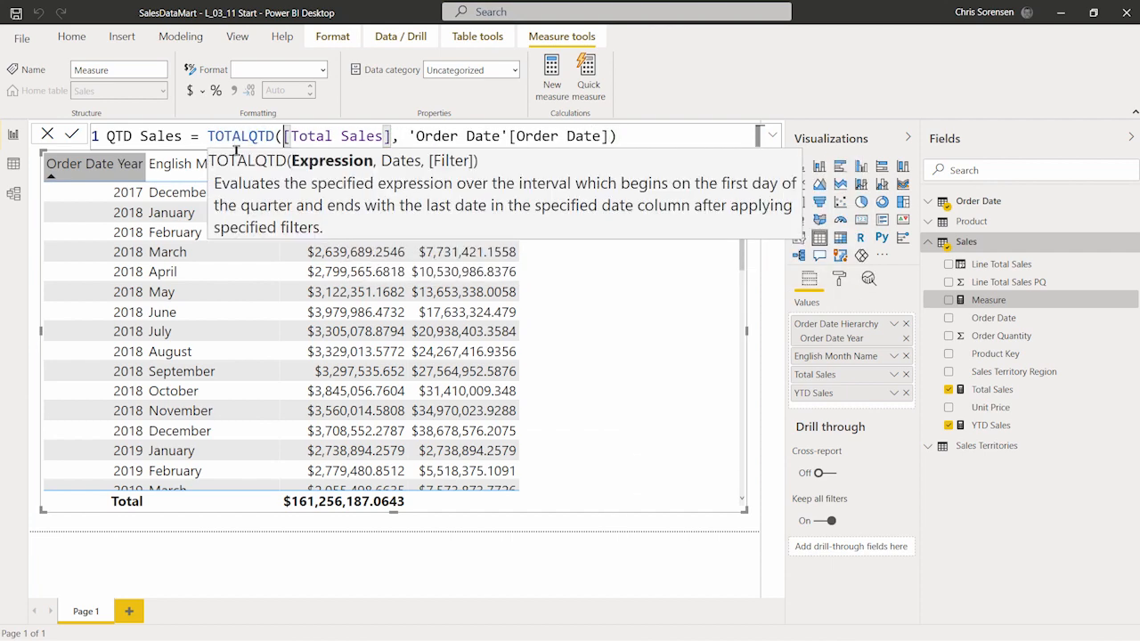
# Step: Commit the QTD Sales measure and add it to the table visual
pyautogui.click(673, 134)
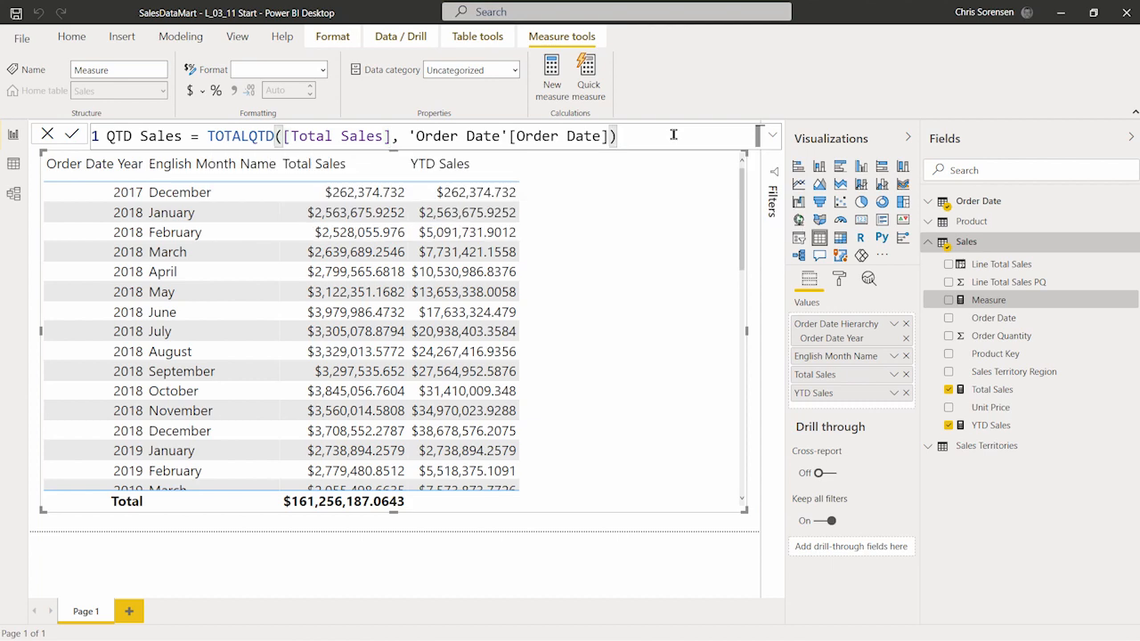
pyautogui.press('Return')
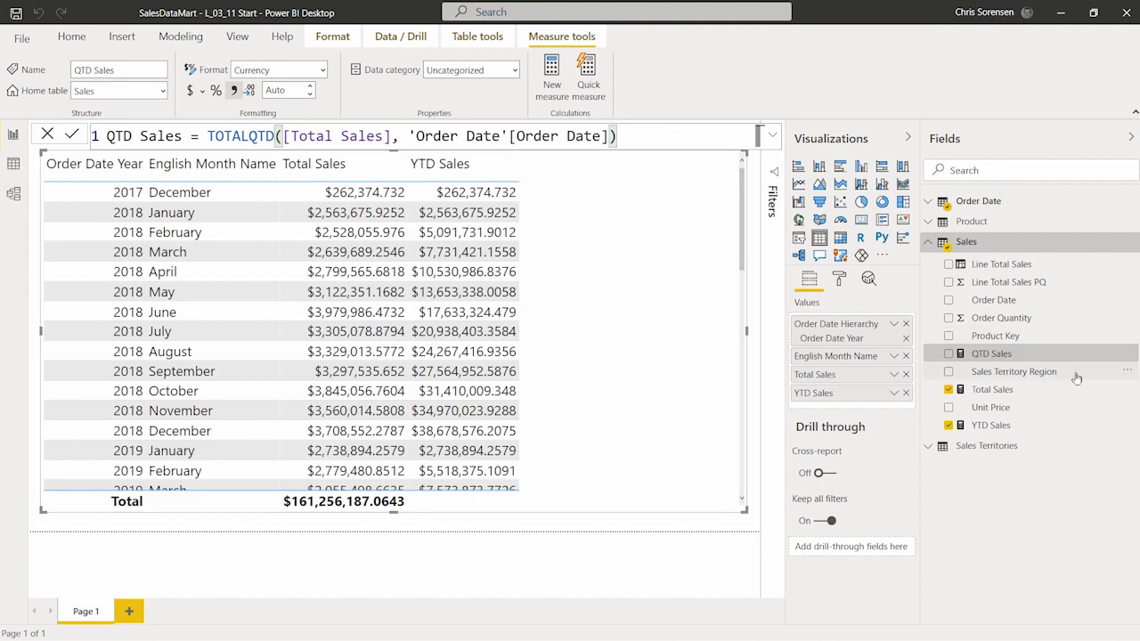
pyautogui.moveTo(1009, 357); pyautogui.dragTo(626, 305)
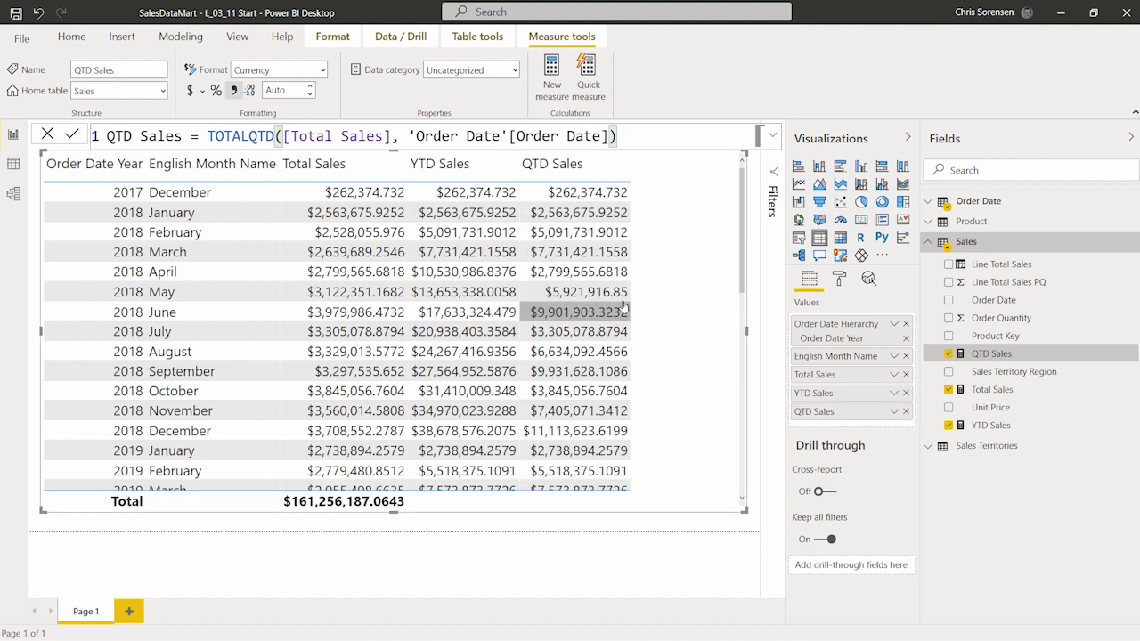